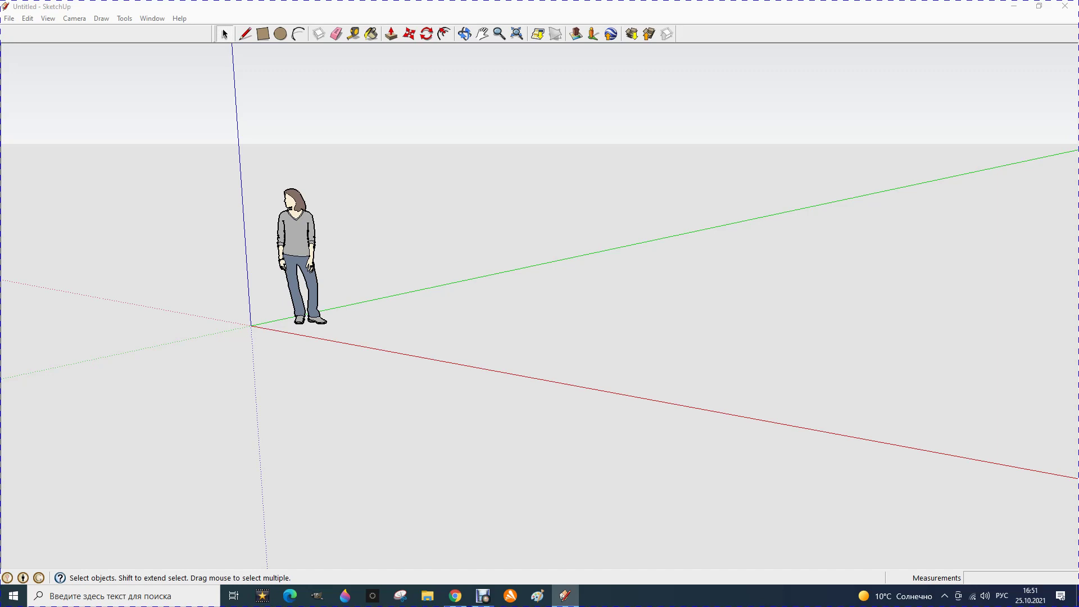
Draw a square on the ground beside the figure.
click(263, 34)
click(415, 331)
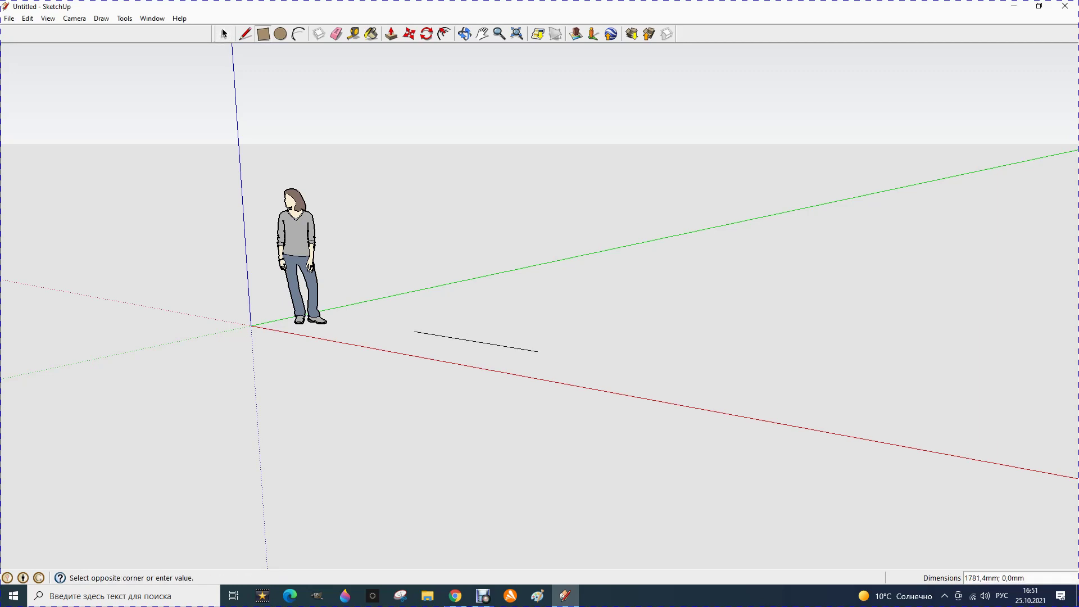
click(576, 326)
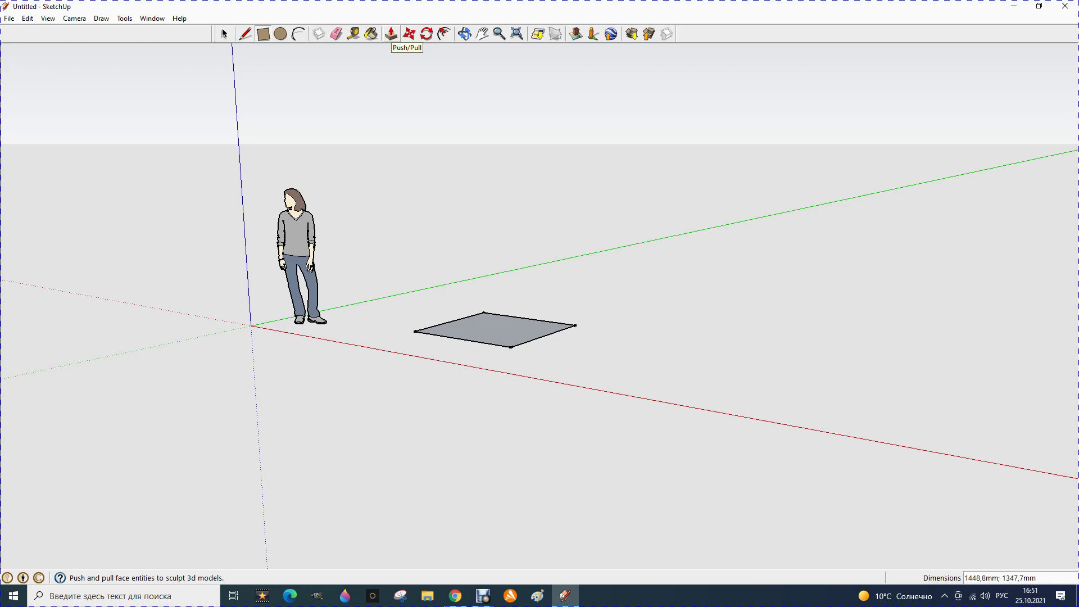
Extrude the square 1400,5 mm upward into a cube.
click(391, 34)
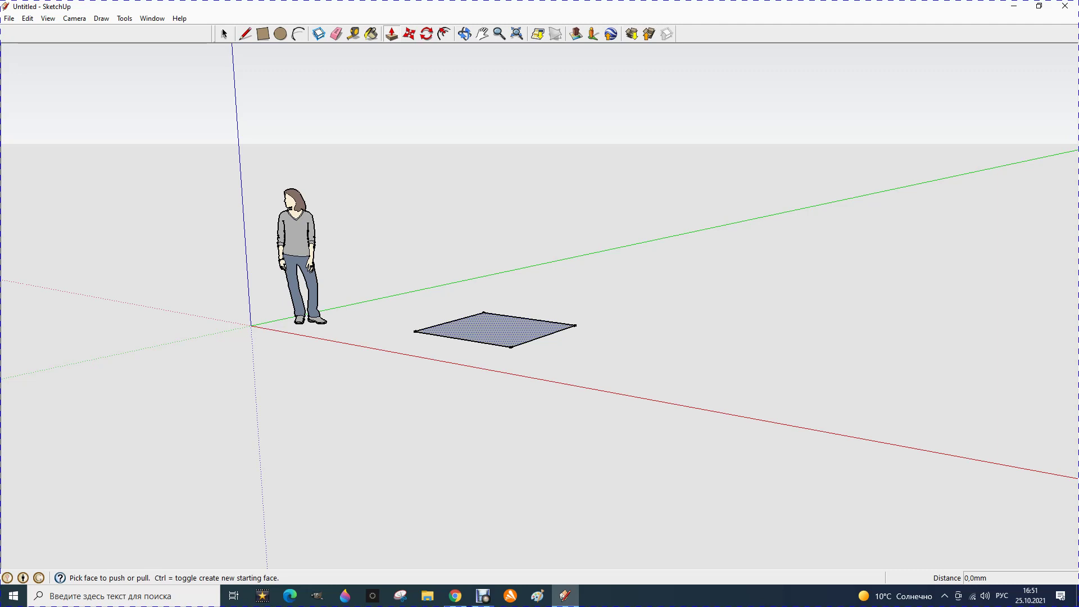
click(495, 330)
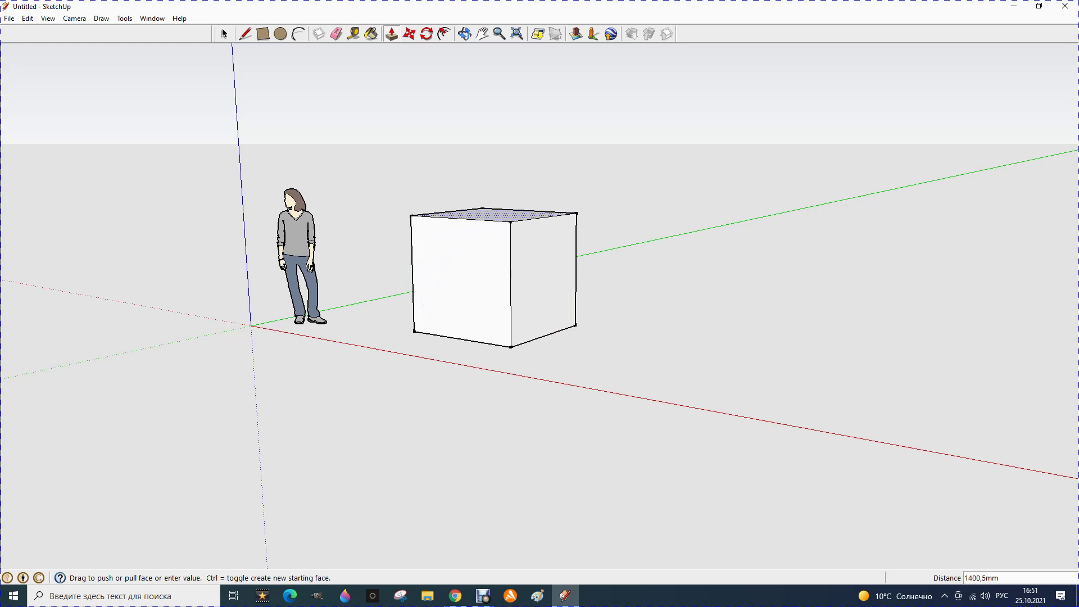
click(461, 270)
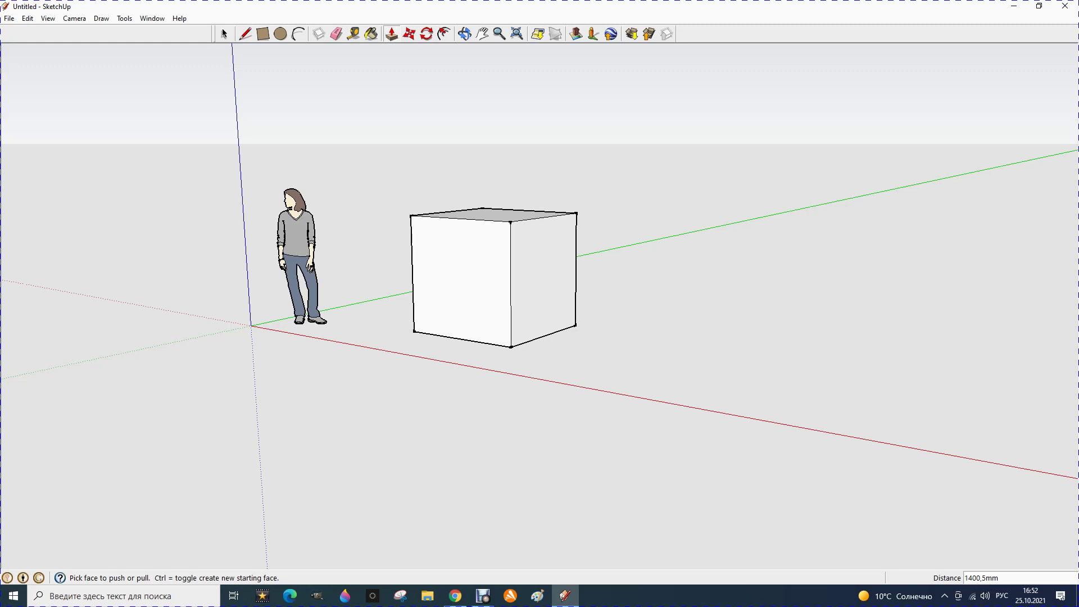
click(464, 34)
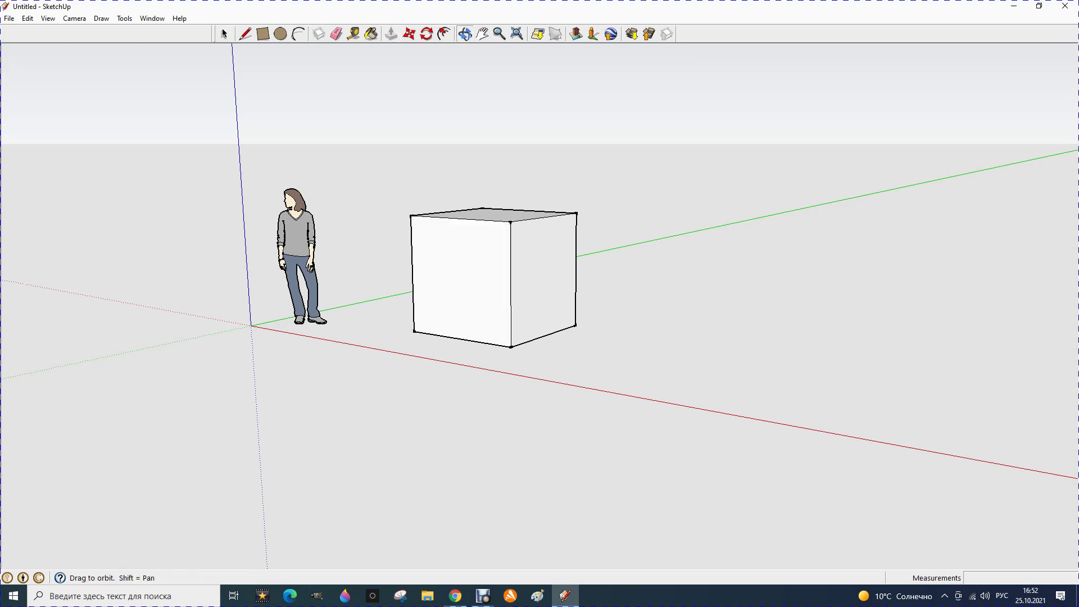
From a top-down view, draw a closed L-shaped outline on the ground right of the cube.
drag(539, 281, 540, 314)
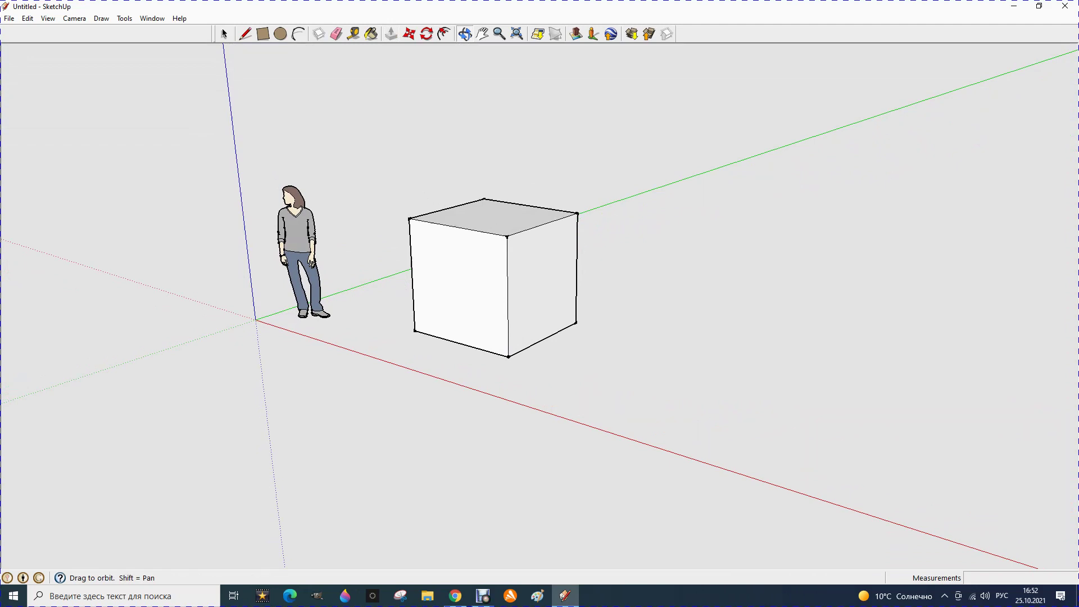
key(l)
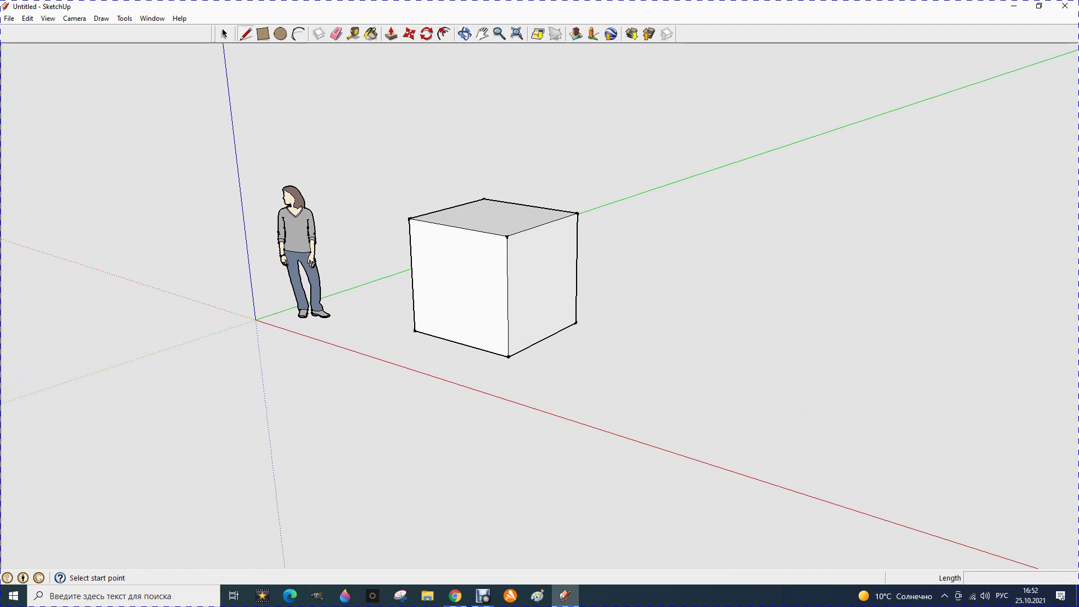
click(697, 358)
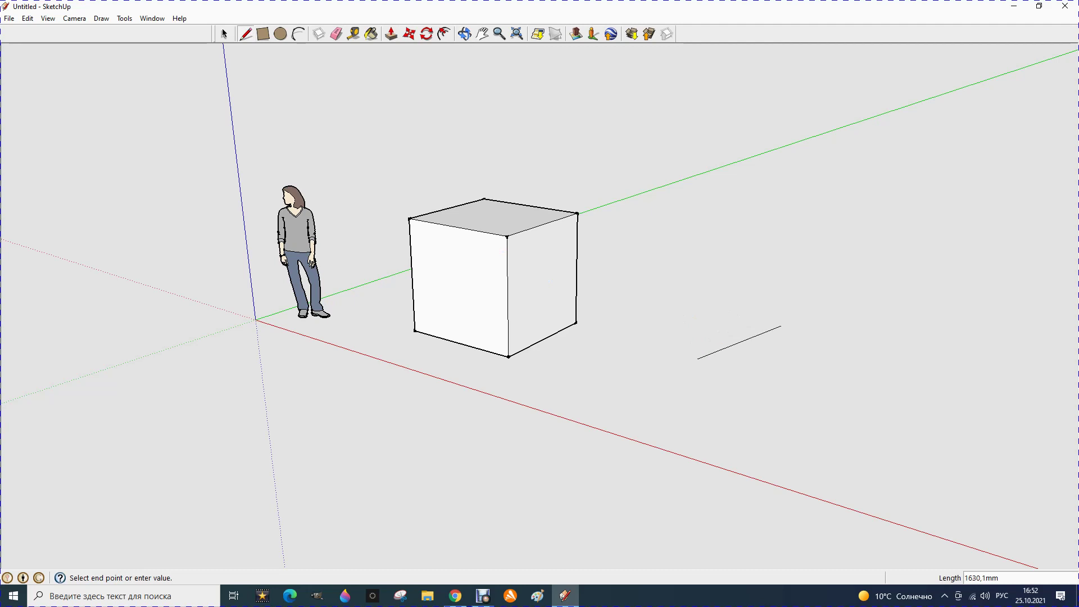
click(744, 325)
click(829, 344)
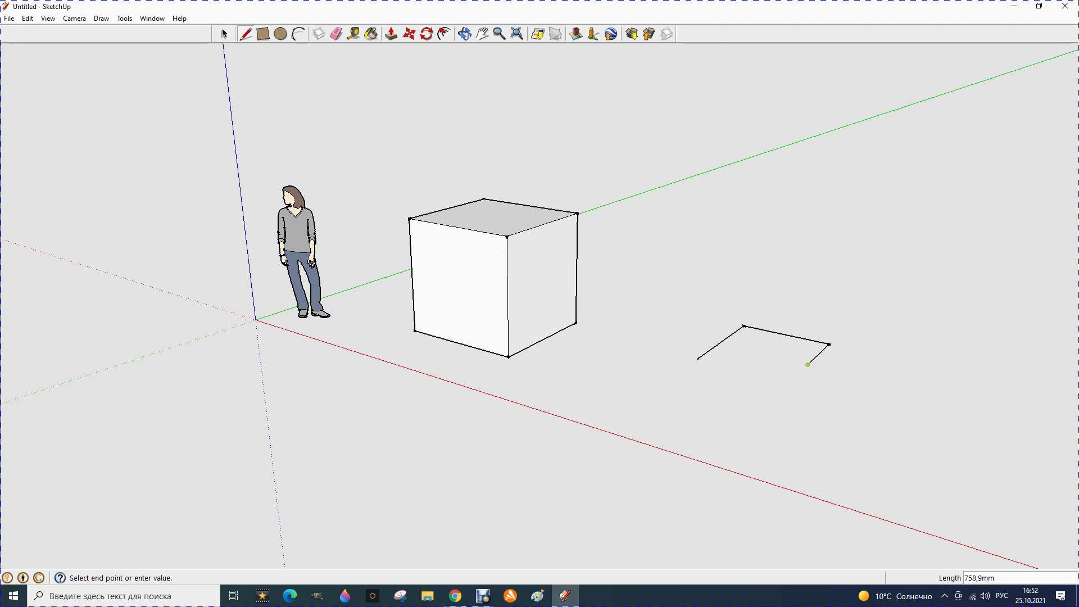
click(778, 358)
click(720, 407)
click(701, 402)
click(730, 377)
click(697, 359)
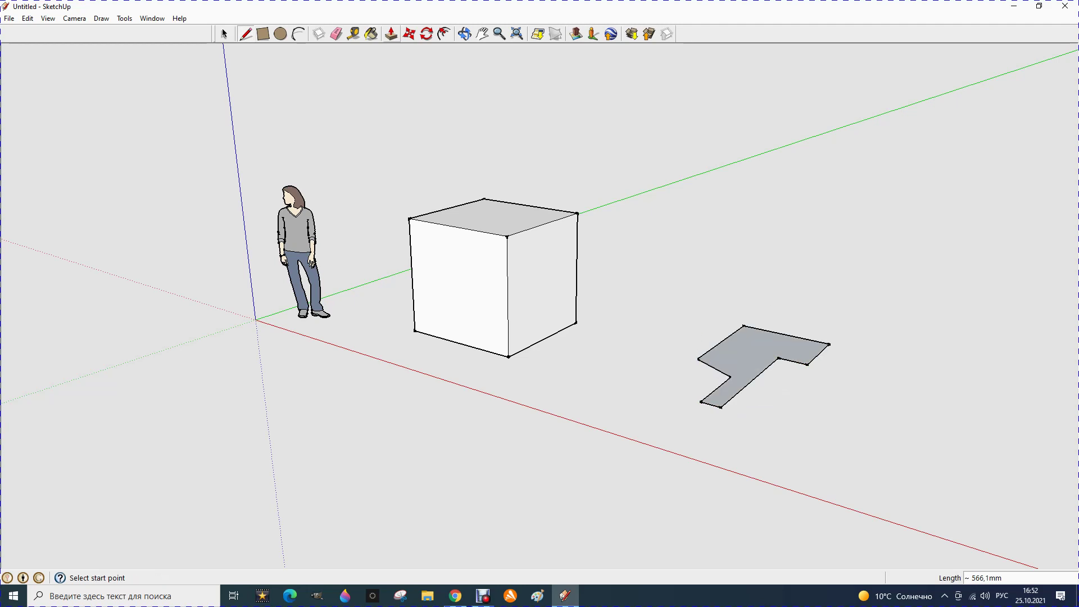
Extrude the L-shaped face about 1234,4 mm upward.
click(392, 34)
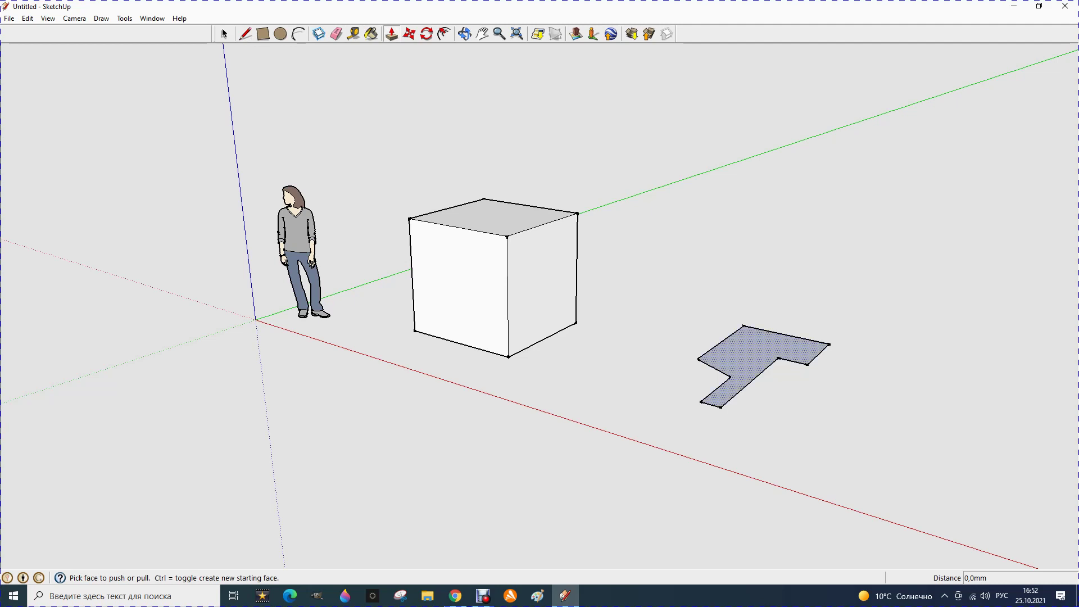
drag(753, 360, 754, 264)
click(759, 248)
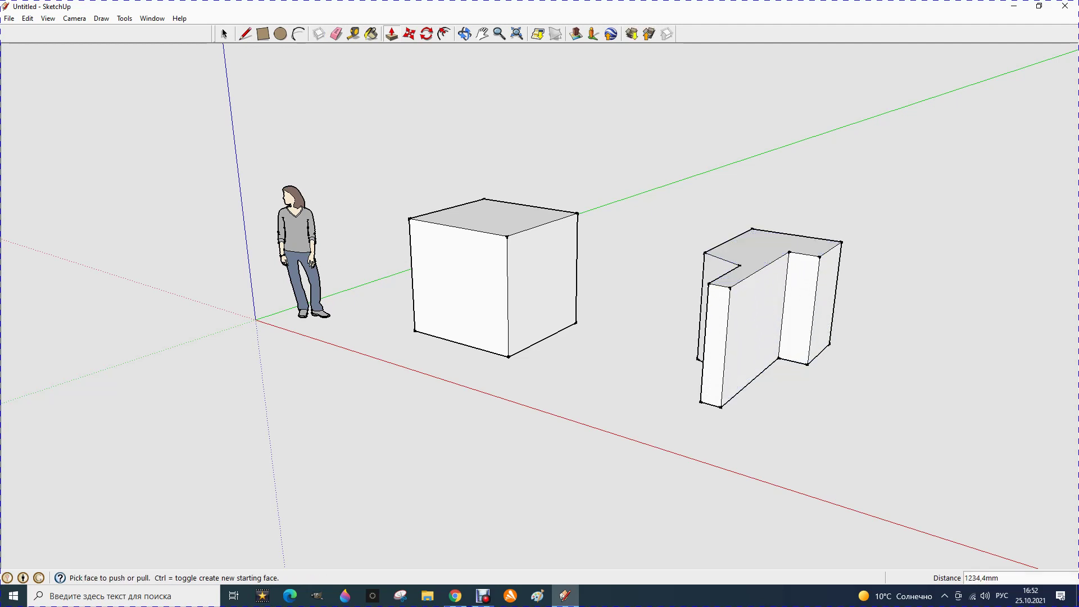
Draw a 483,6 mm radius circle in front of the L-block and extrude it 1270,3 mm.
click(280, 34)
click(871, 466)
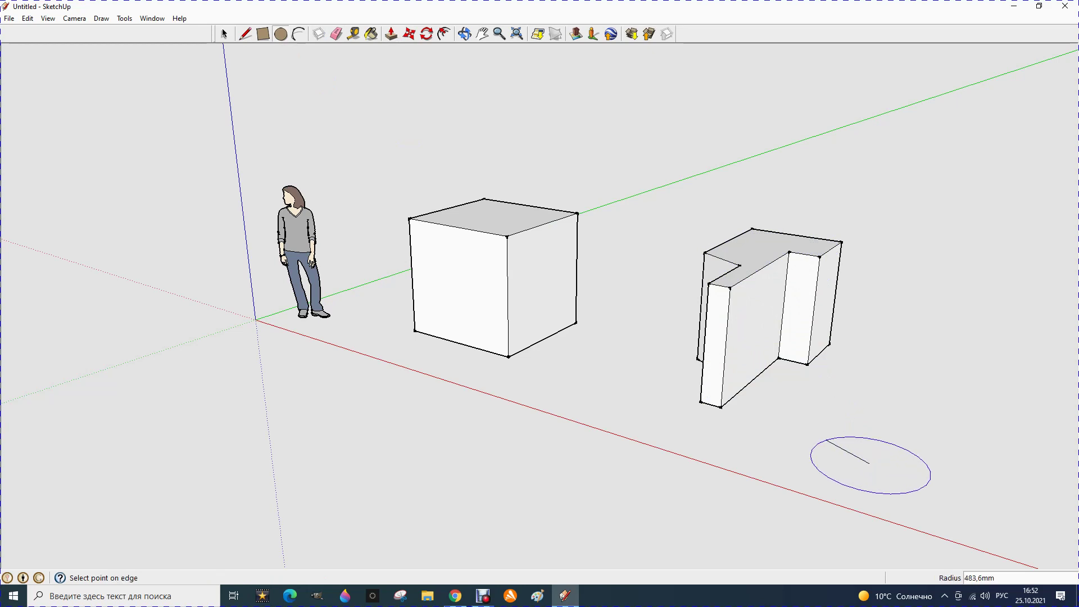
click(931, 475)
click(390, 34)
click(871, 465)
click(891, 323)
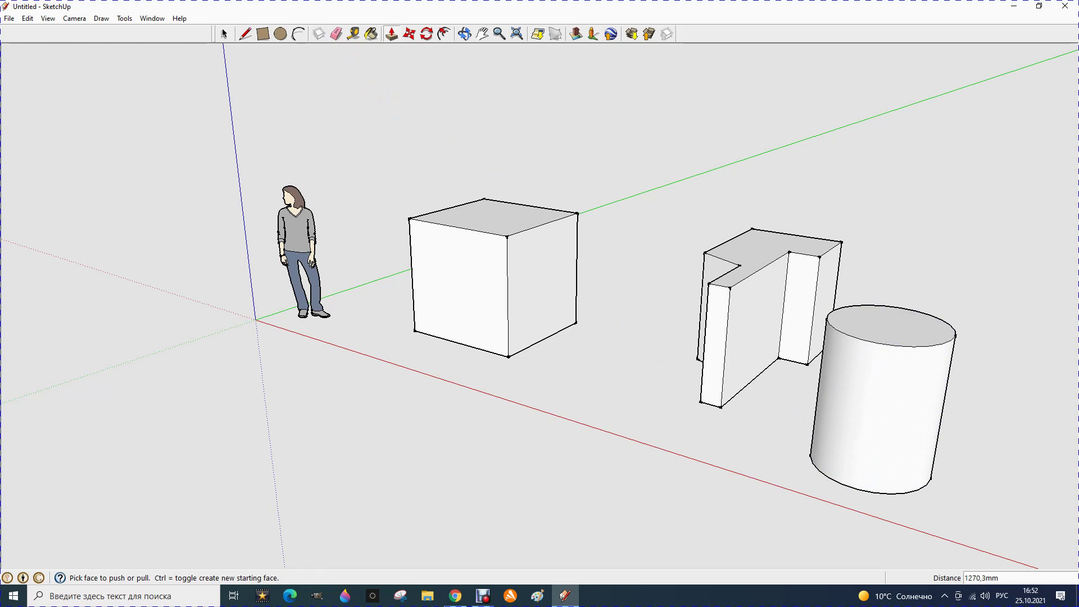
scroll(239, 411, down, 1)
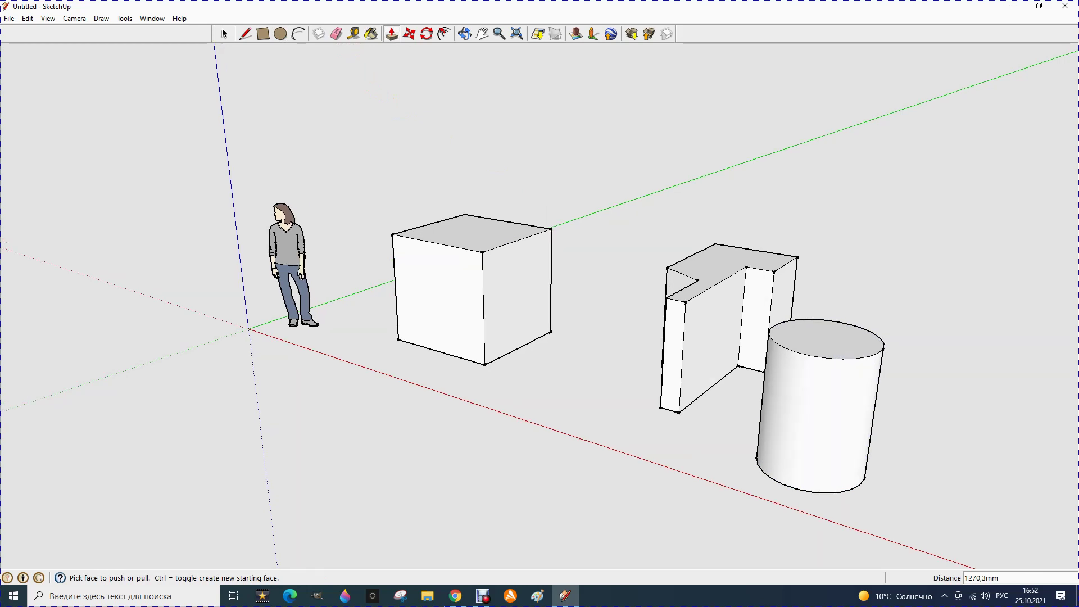
scroll(239, 411, down, 1)
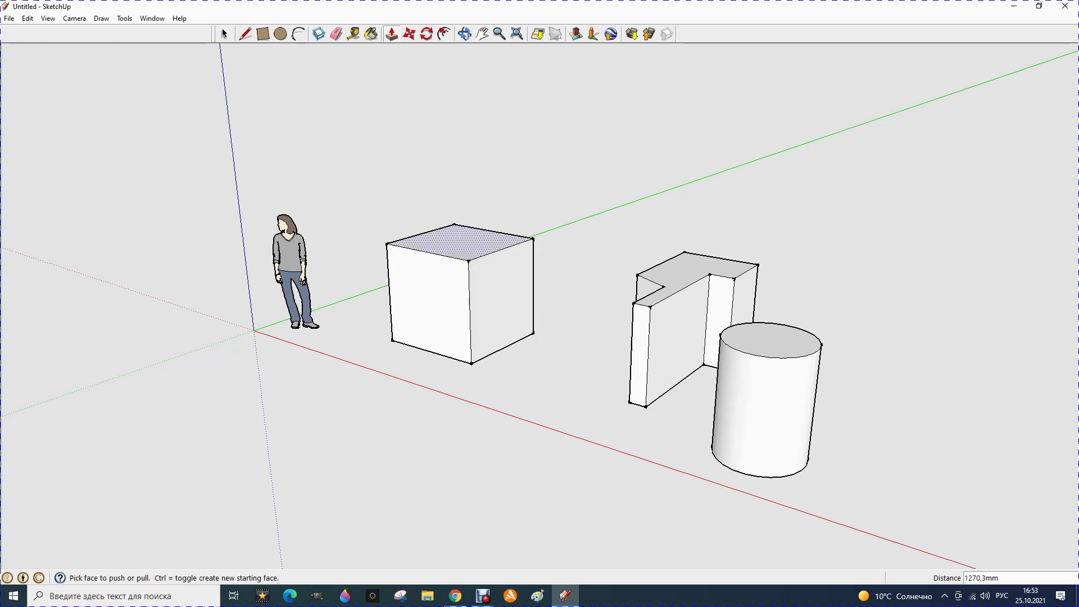
Lower the L-block's top, pull its end out 1192,2 mm, and thicken its side 343,0 mm.
click(703, 267)
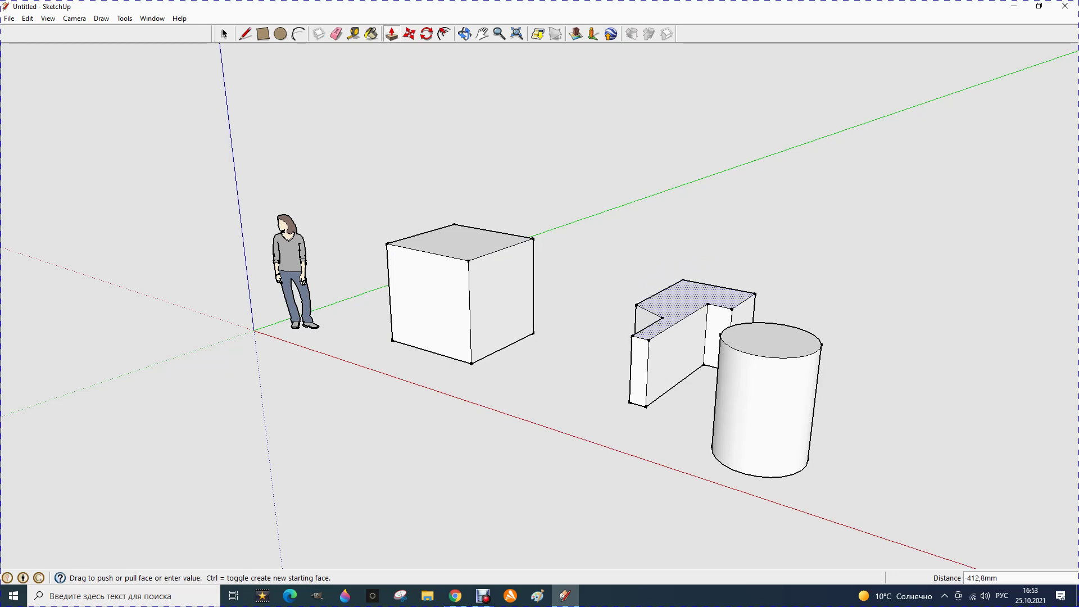
click(694, 314)
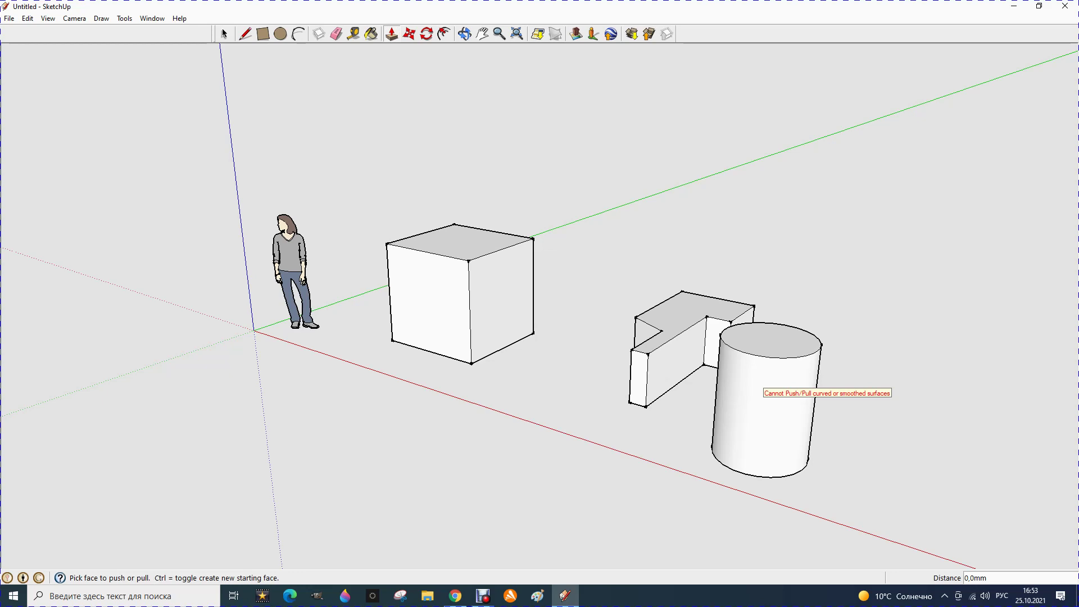
click(639, 377)
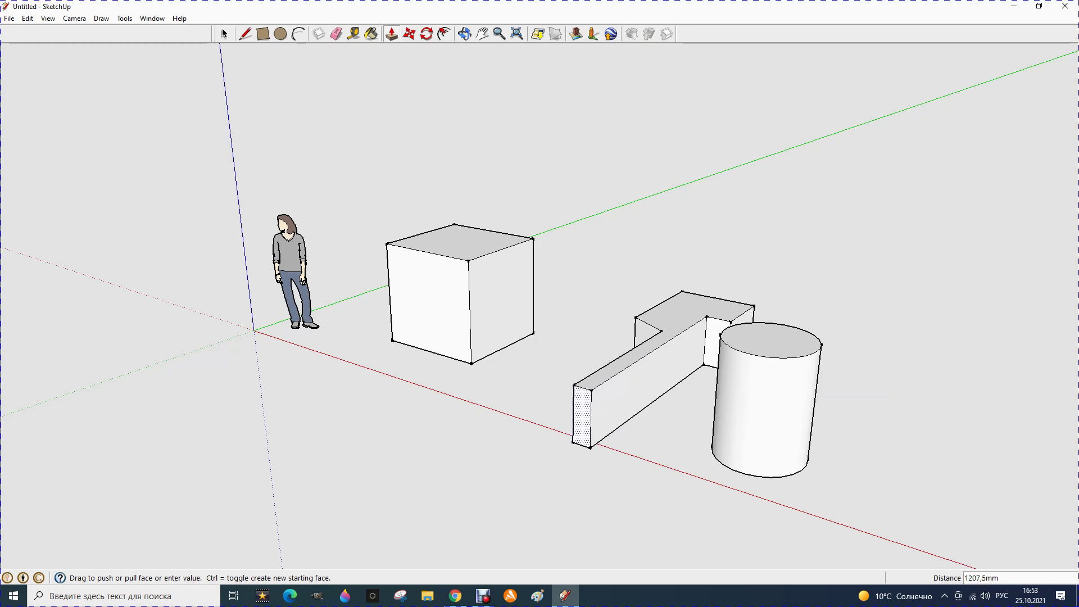
click(585, 419)
click(646, 388)
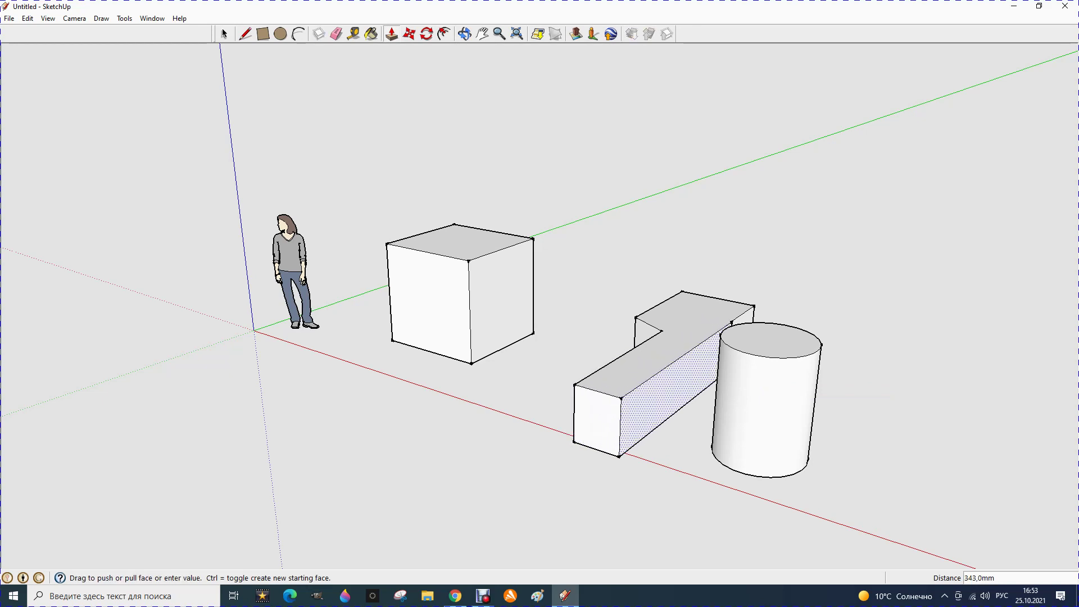
click(672, 397)
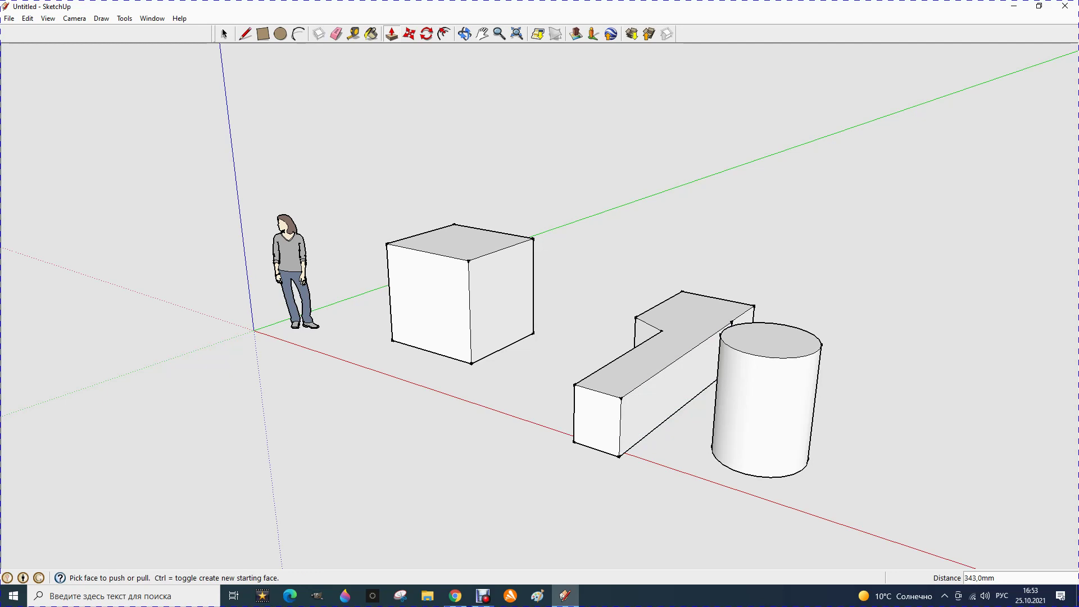
click(224, 34)
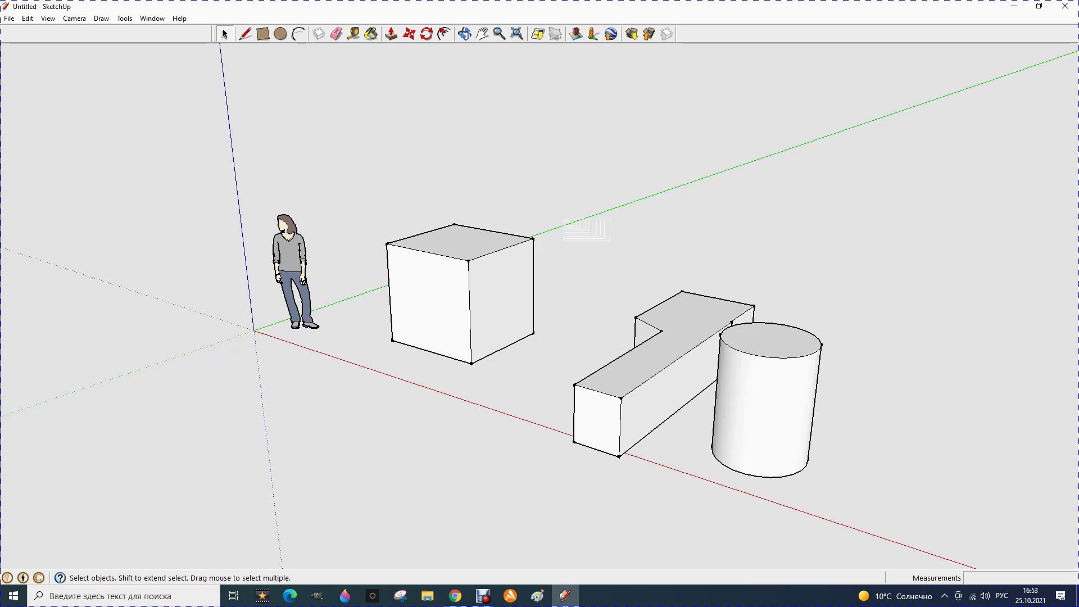
Delete the L-shaped block and the cylinder.
drag(565, 219, 882, 536)
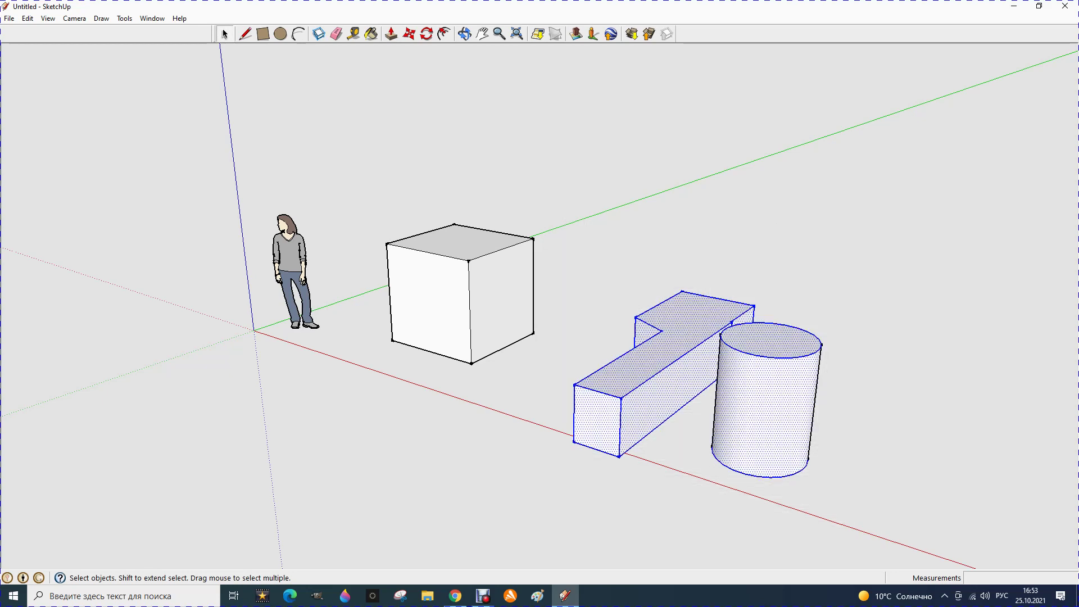
key(Delete)
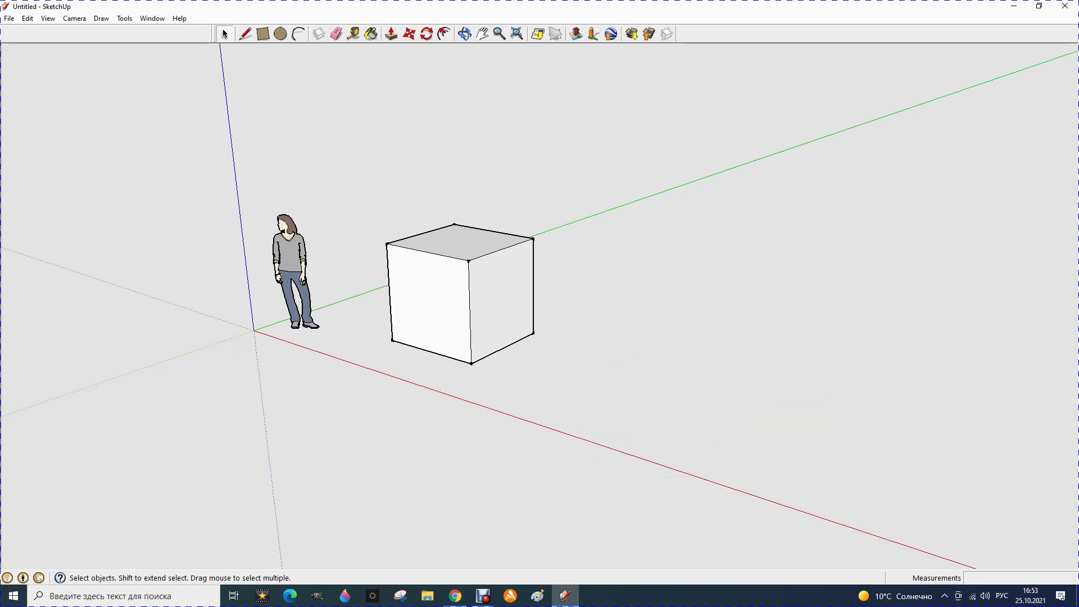
scroll(380, 225, down, 1)
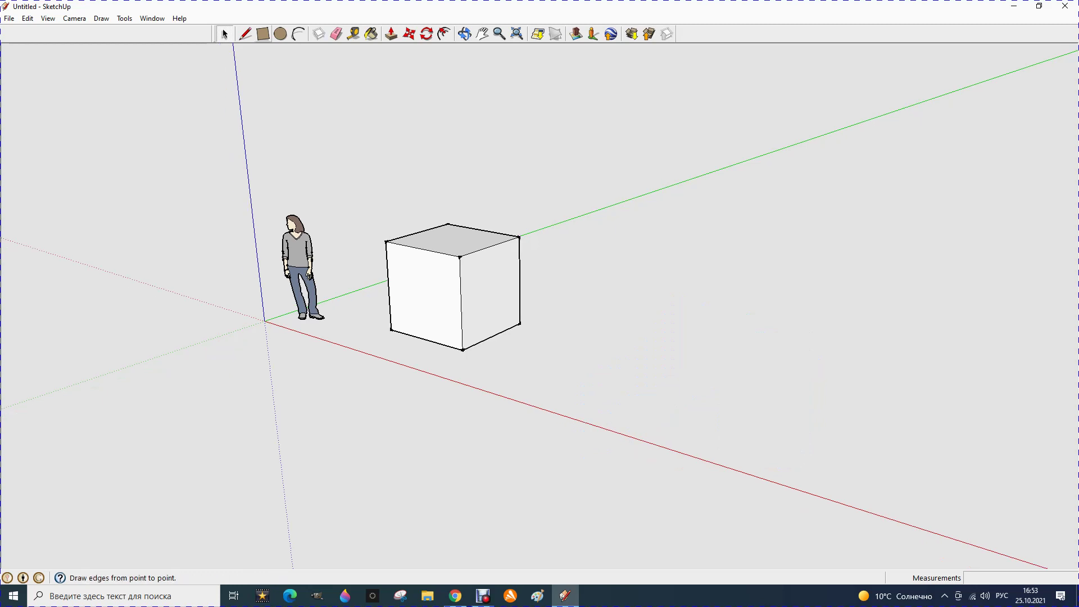
Draw slanted cut edges across the cube's front top corner and erase the corner edges.
click(263, 35)
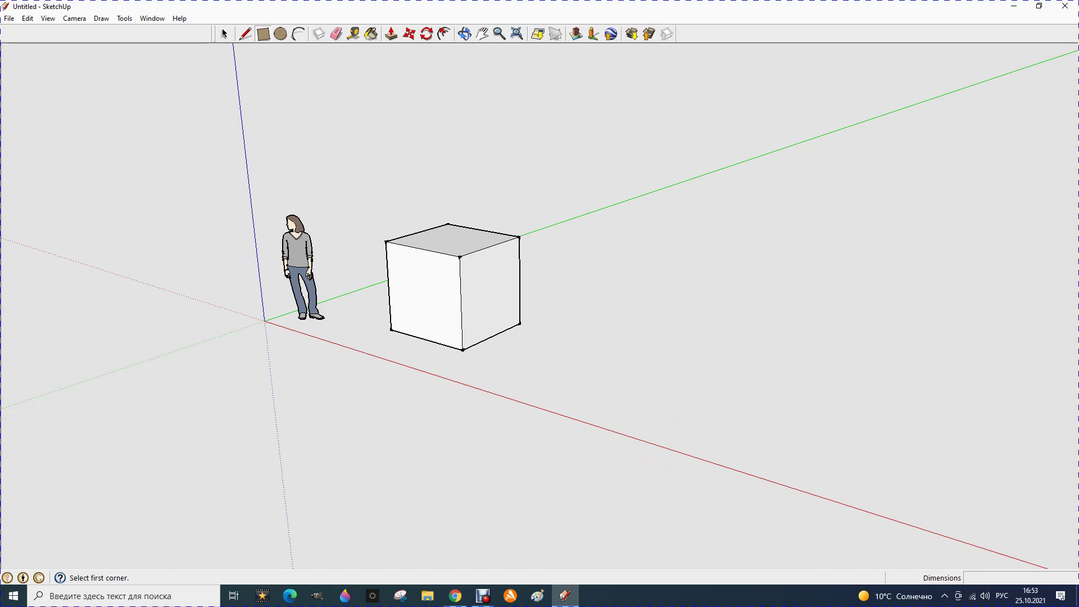
click(246, 35)
click(421, 249)
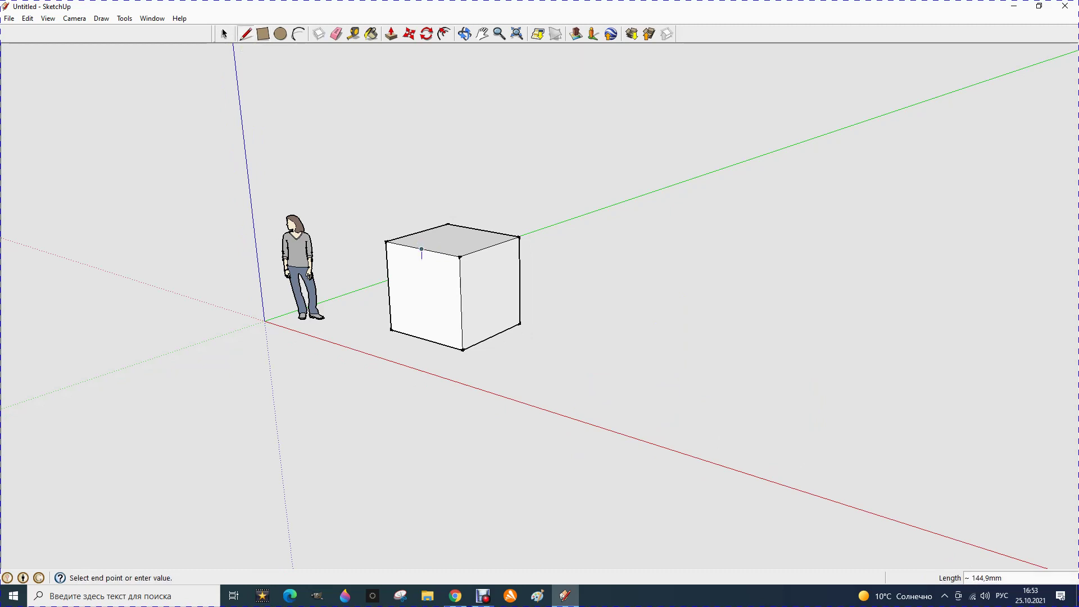
click(461, 306)
click(497, 245)
click(461, 306)
click(497, 245)
click(421, 249)
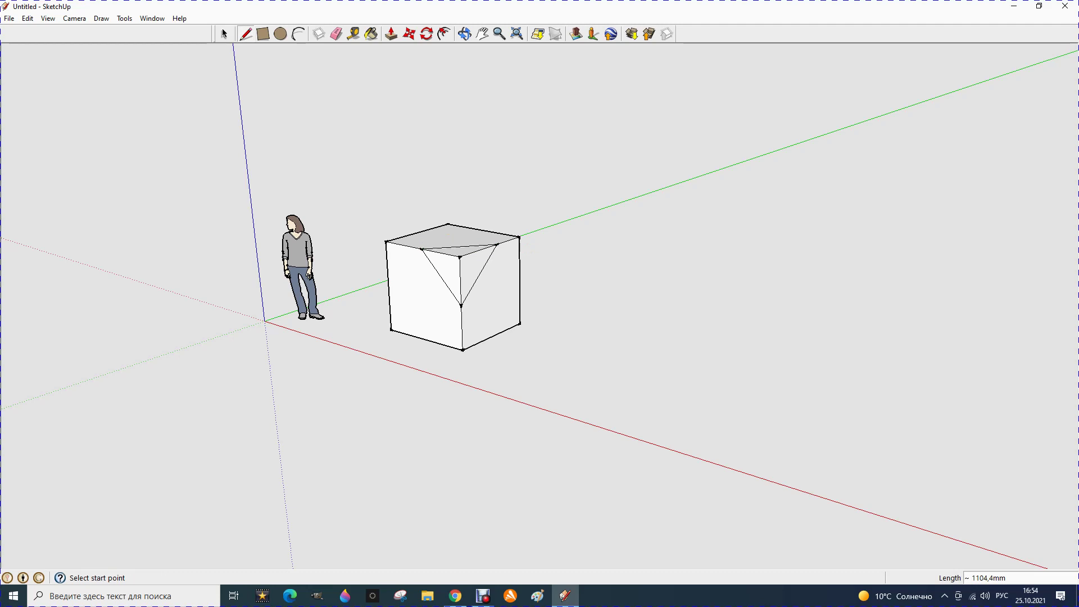
click(337, 34)
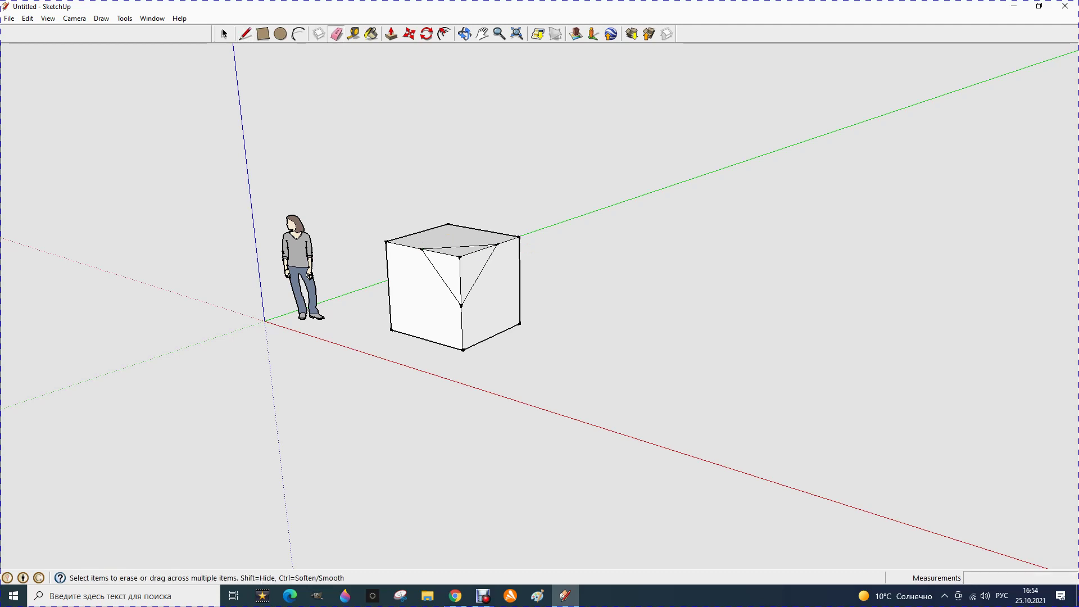
drag(445, 264, 478, 248)
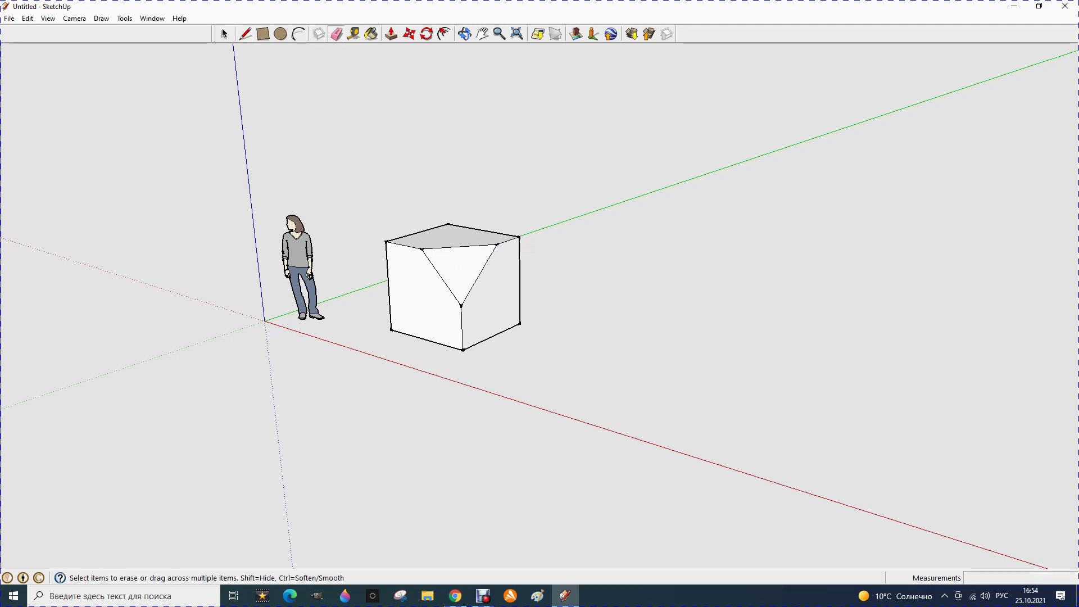
Outline a notch at the cube's lower front and push it in 138,6 mm.
click(245, 34)
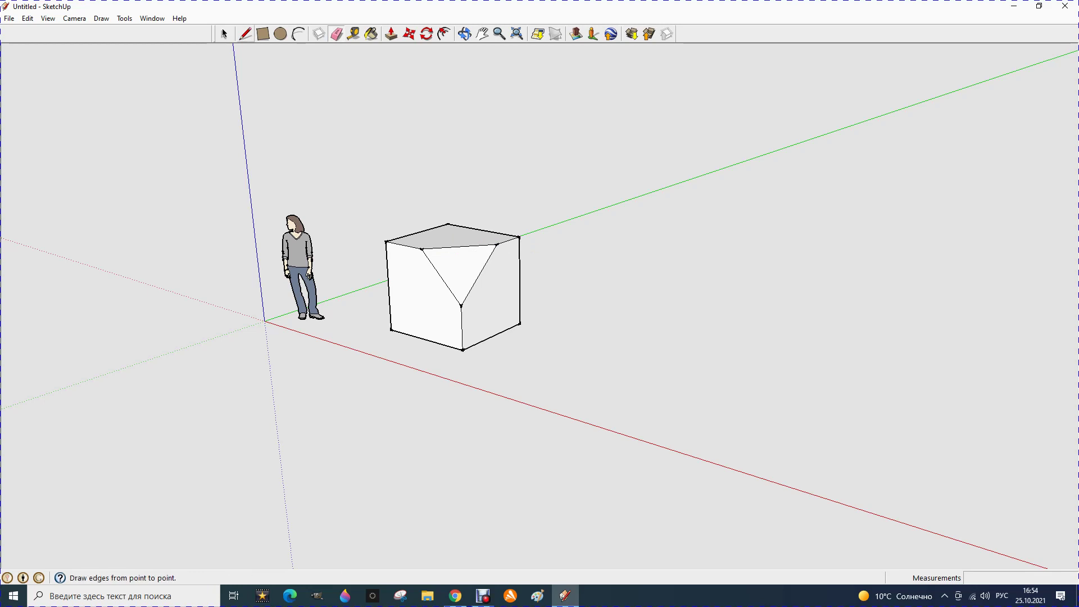
click(389, 287)
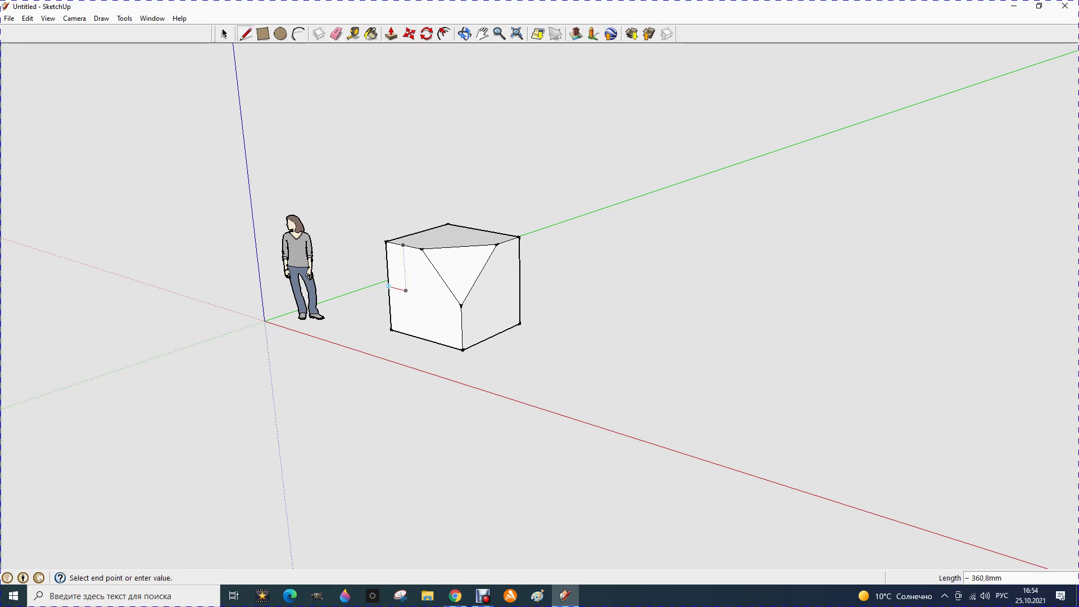
click(423, 295)
click(425, 340)
click(391, 34)
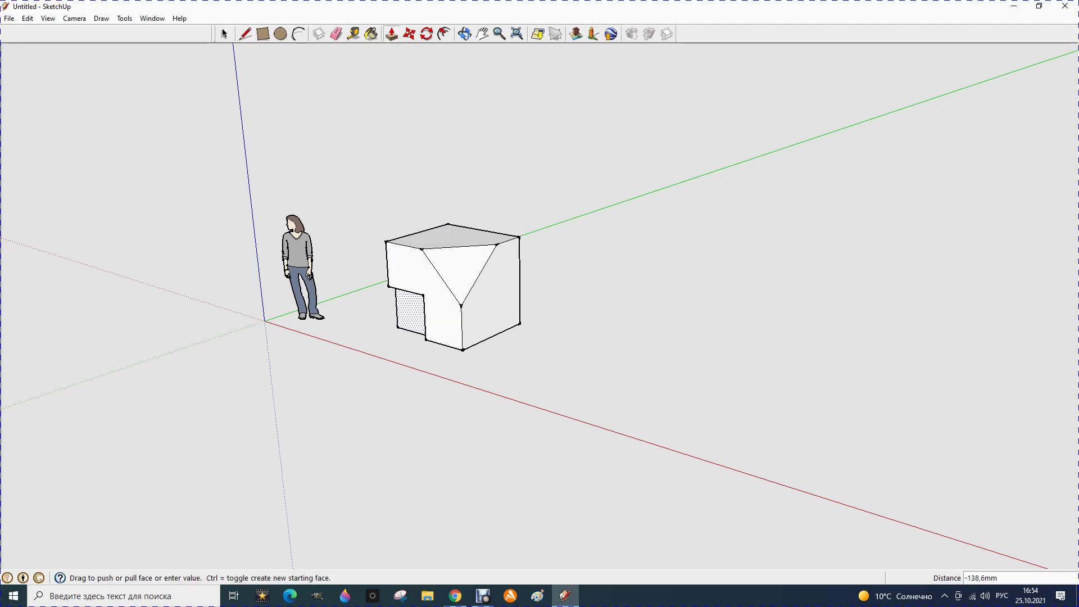
click(409, 313)
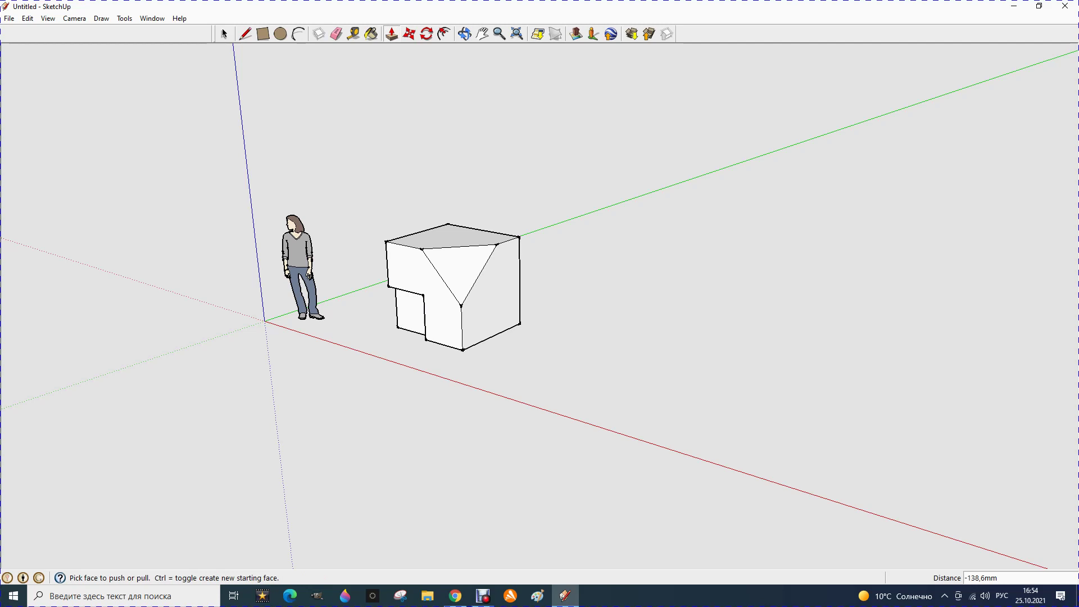
scroll(131, 220, down, 1)
scroll(130, 219, down, 1)
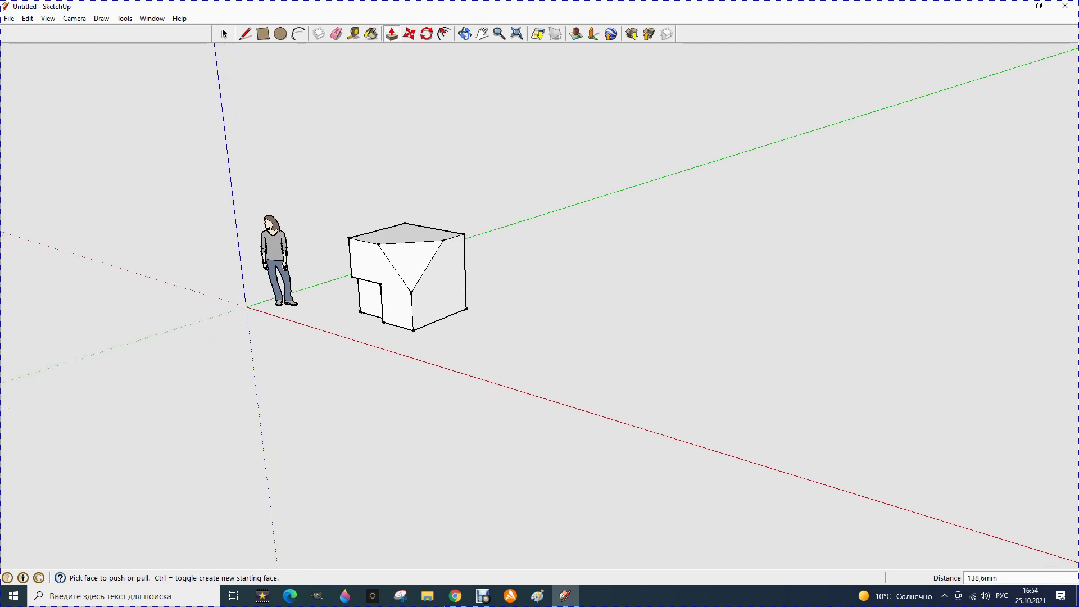
click(262, 34)
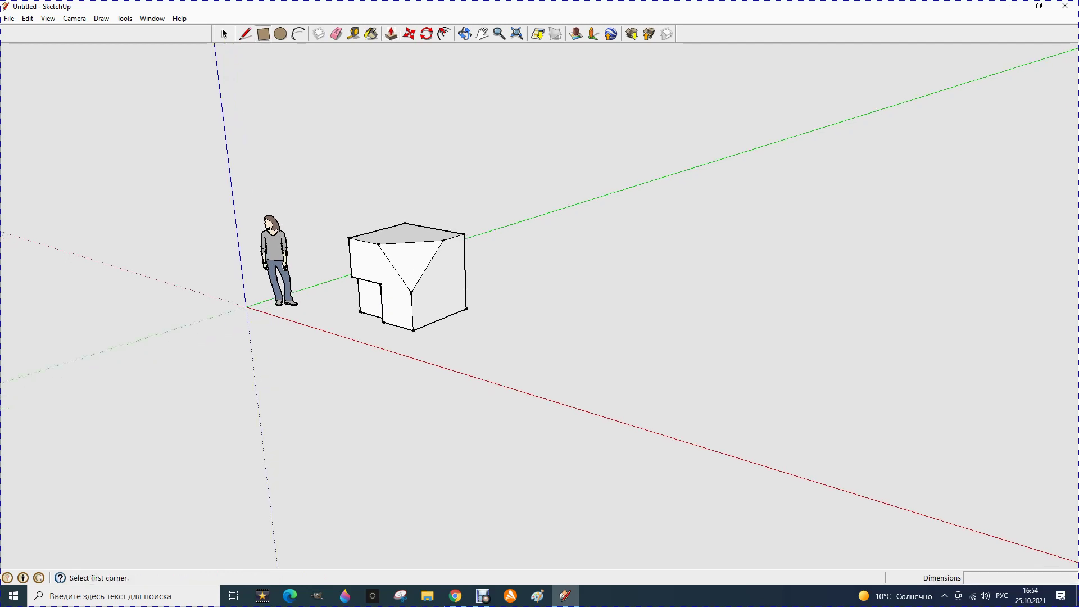
Draw a rectangle beside the cube and raise it into a tall box.
click(516, 316)
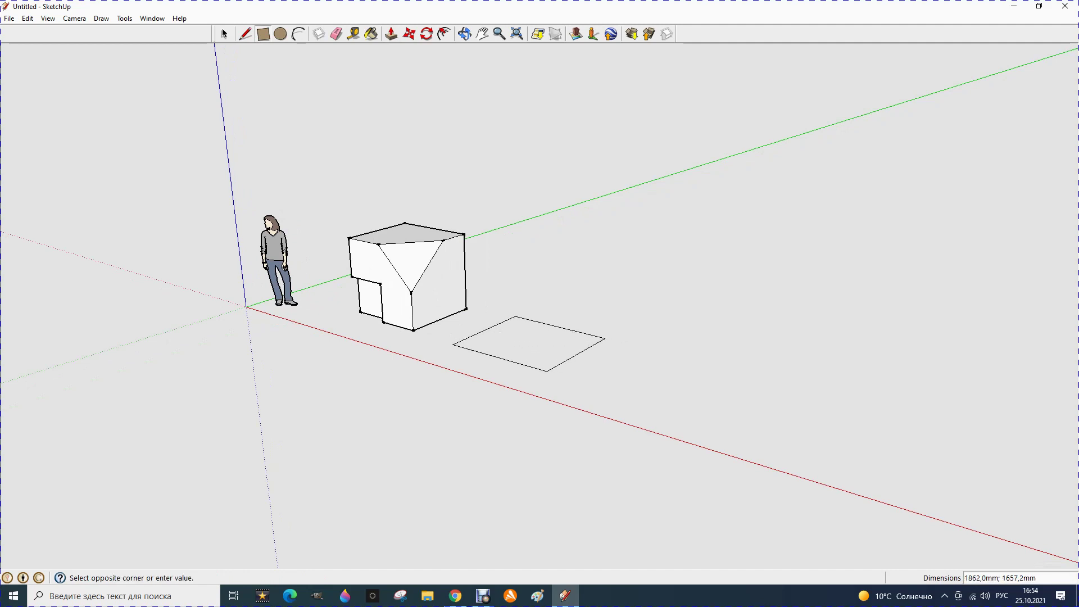
click(544, 371)
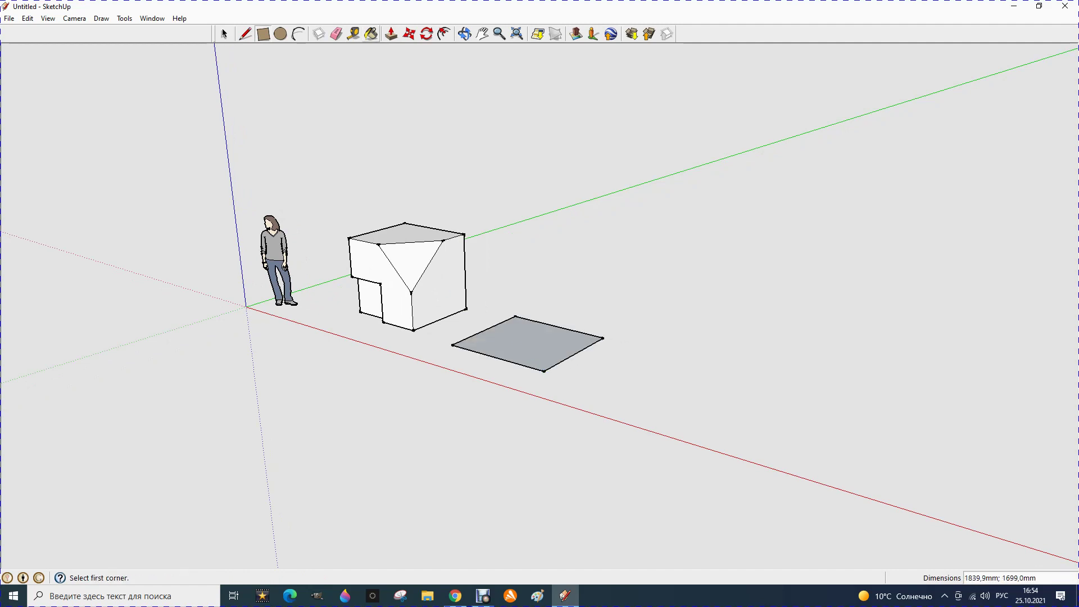
click(392, 34)
click(528, 344)
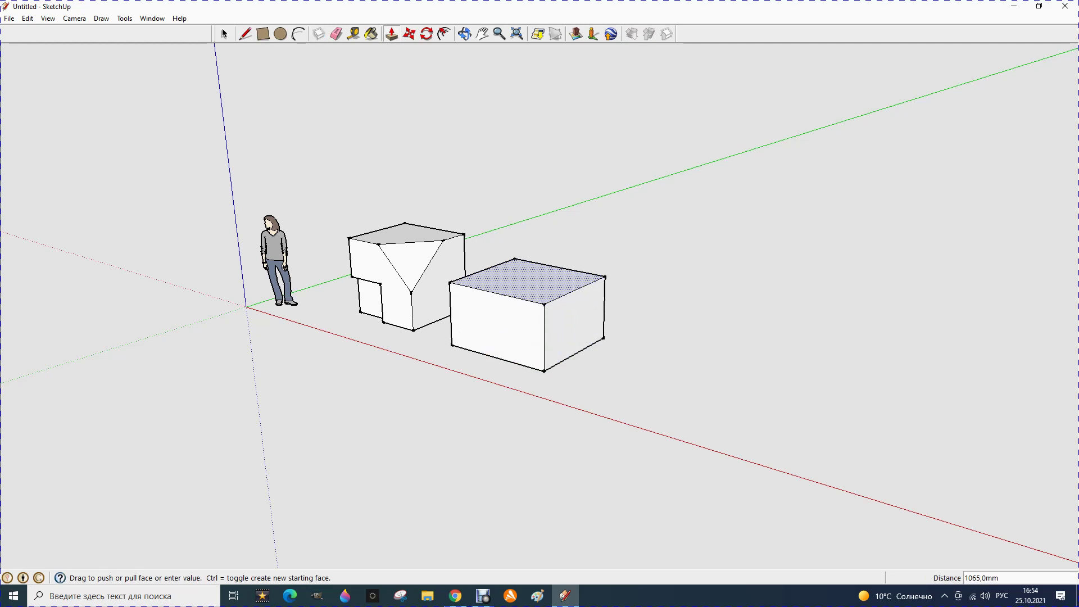
click(528, 262)
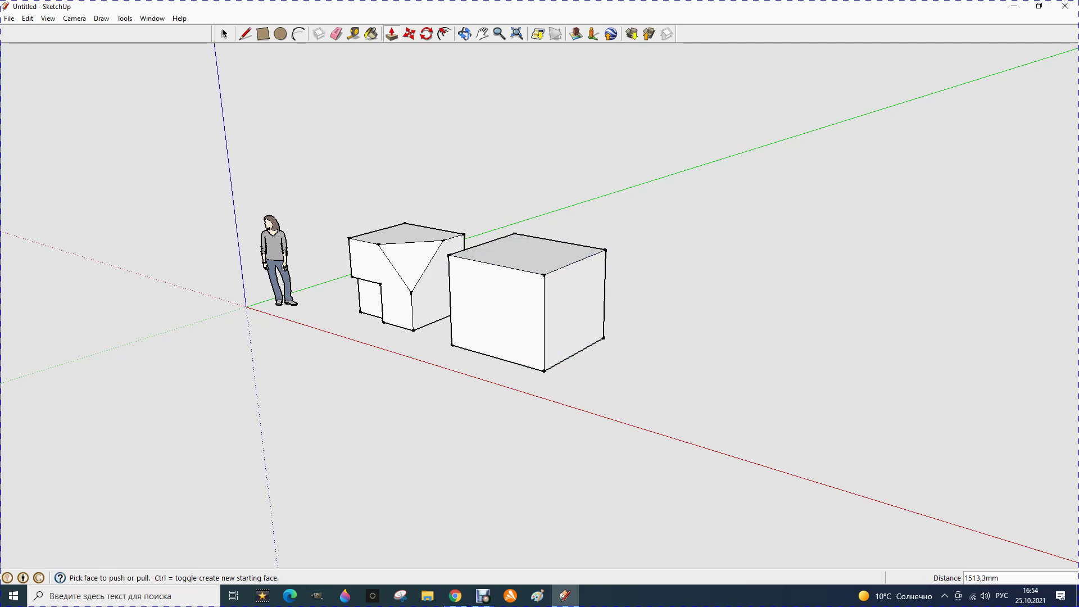
Split the box's top at its midpoint and push the right half down 979,4 mm.
click(245, 33)
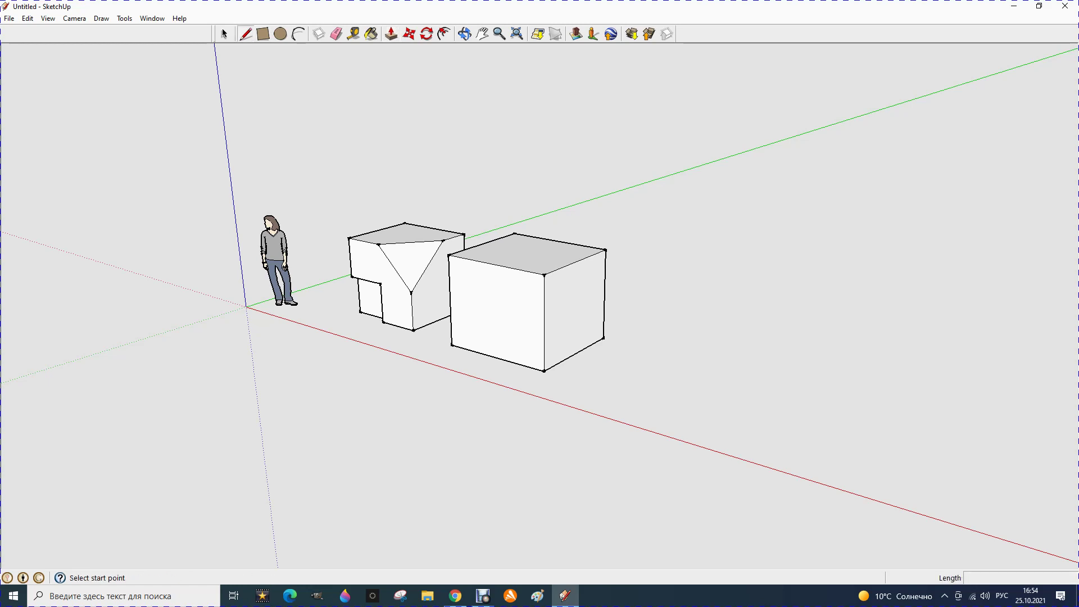
click(493, 264)
click(558, 242)
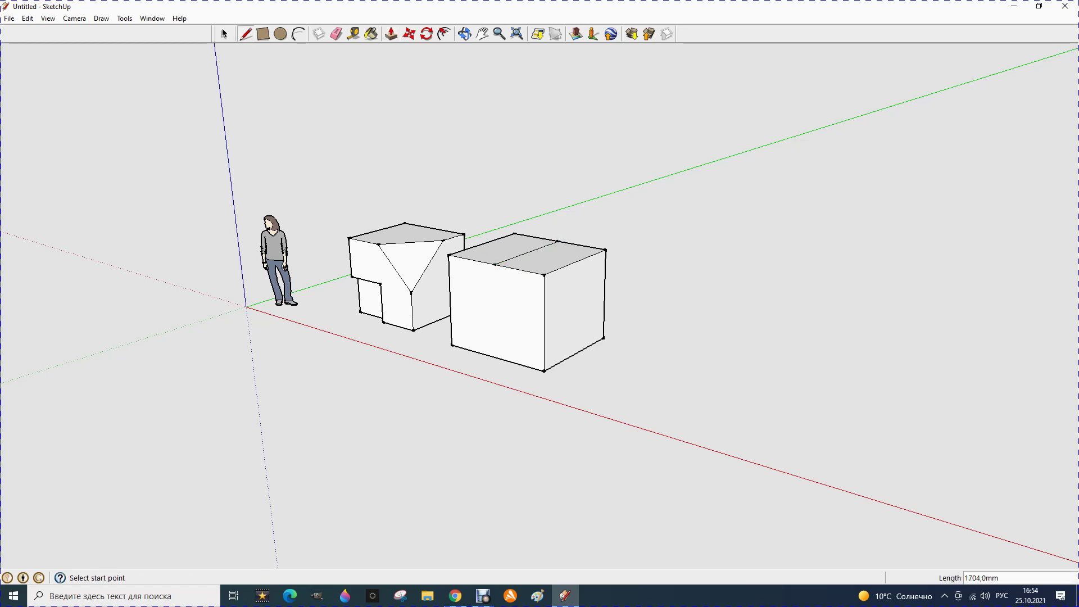
key(p)
drag(554, 263, 548, 318)
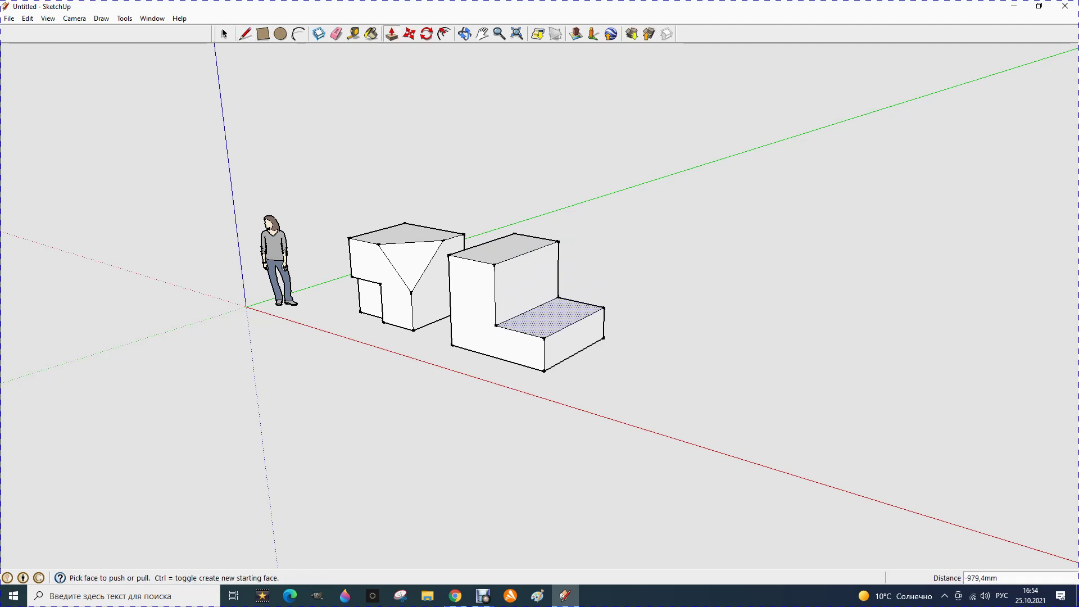
click(281, 34)
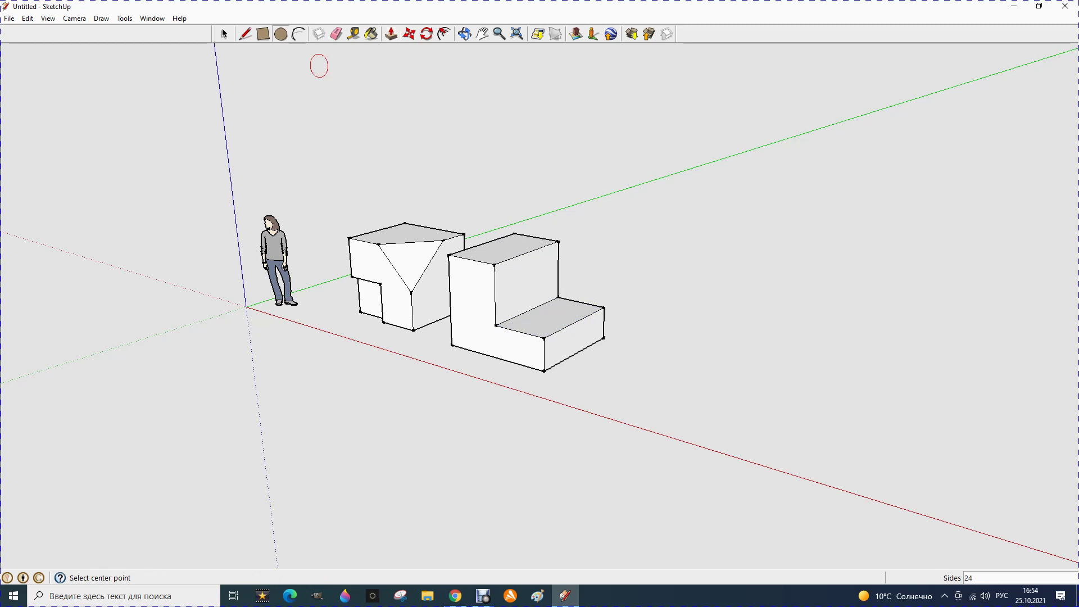
Cut a round hole through the block's lower step, undoing a mistaken downward cylinder.
click(550, 315)
click(562, 316)
click(391, 34)
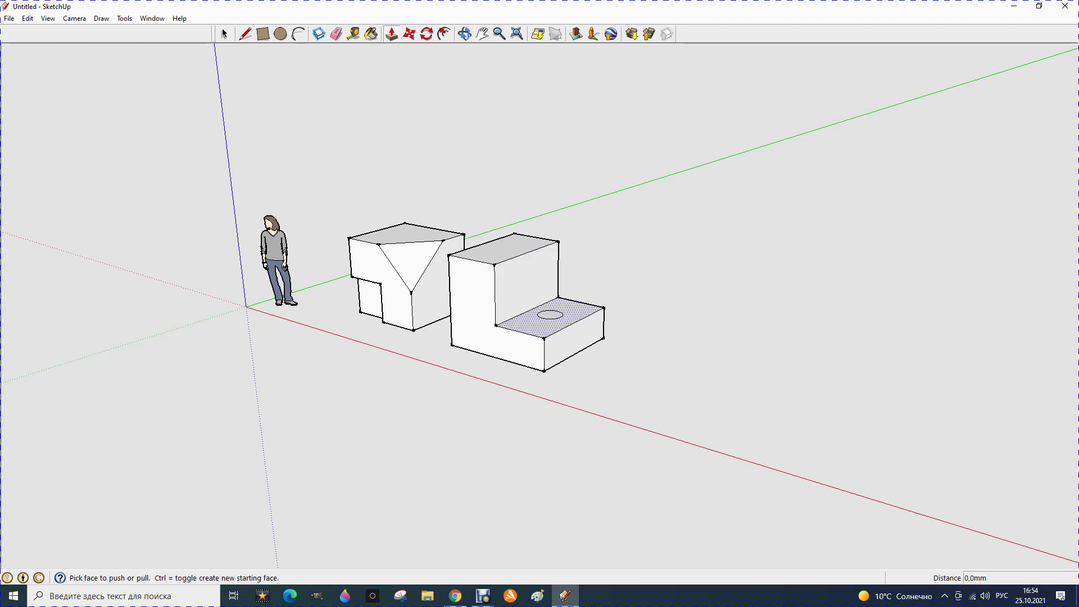
click(550, 315)
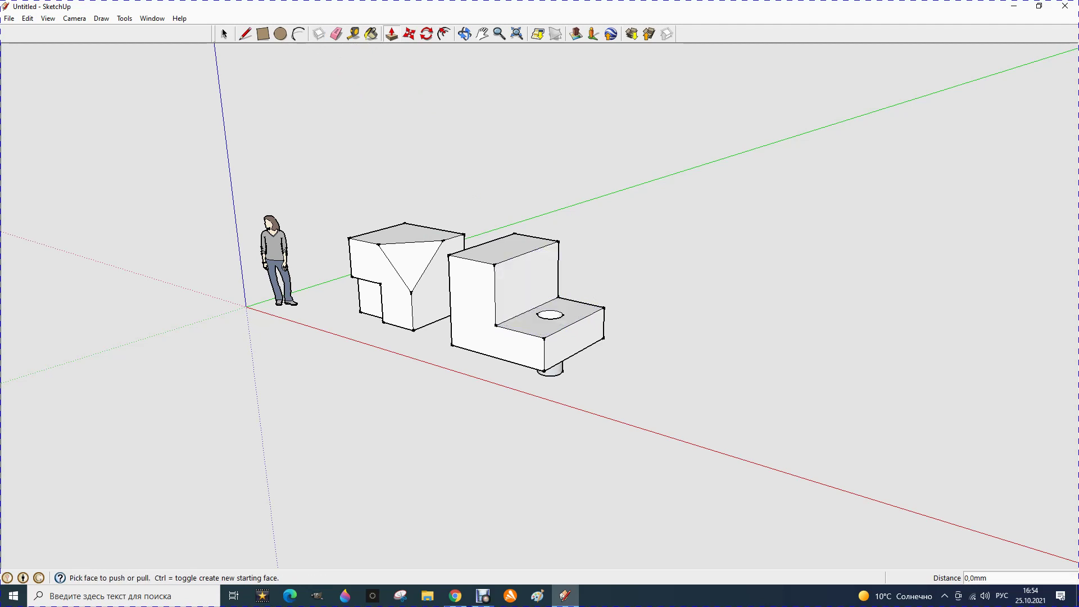
click(27, 18)
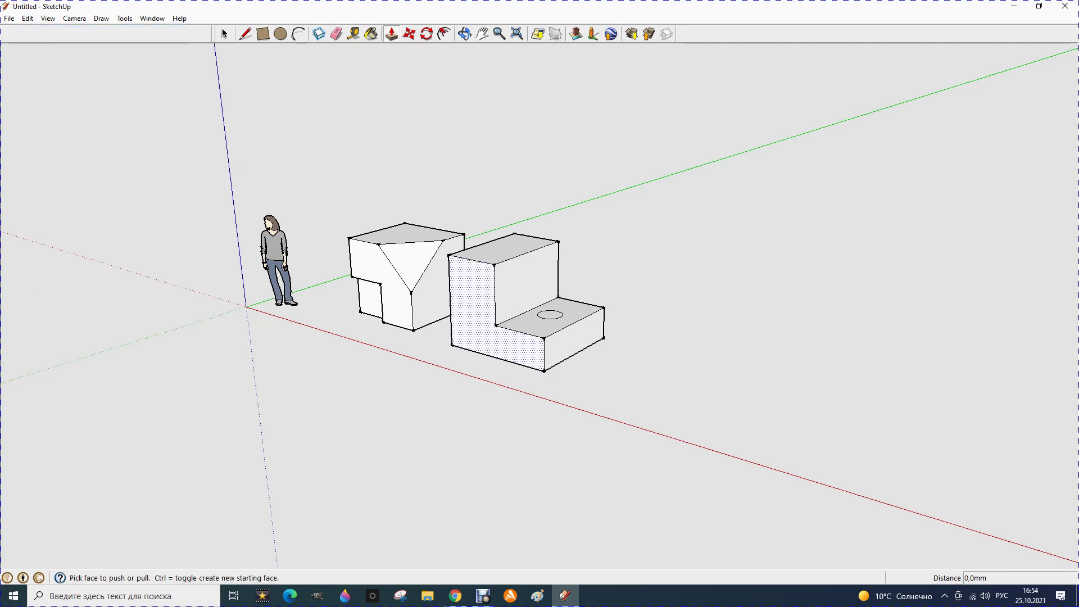
click(550, 315)
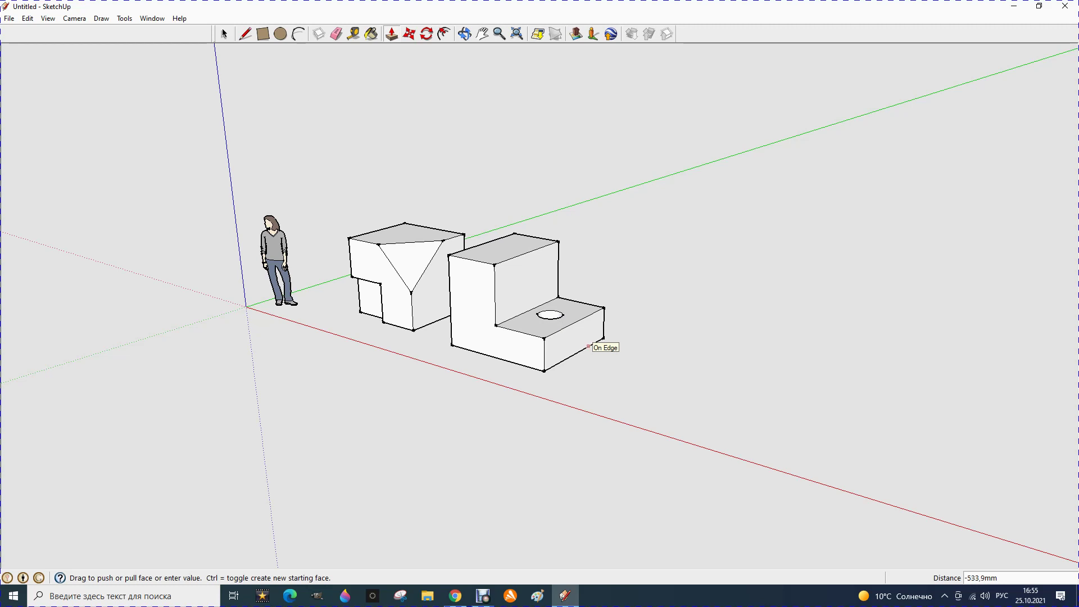
click(589, 346)
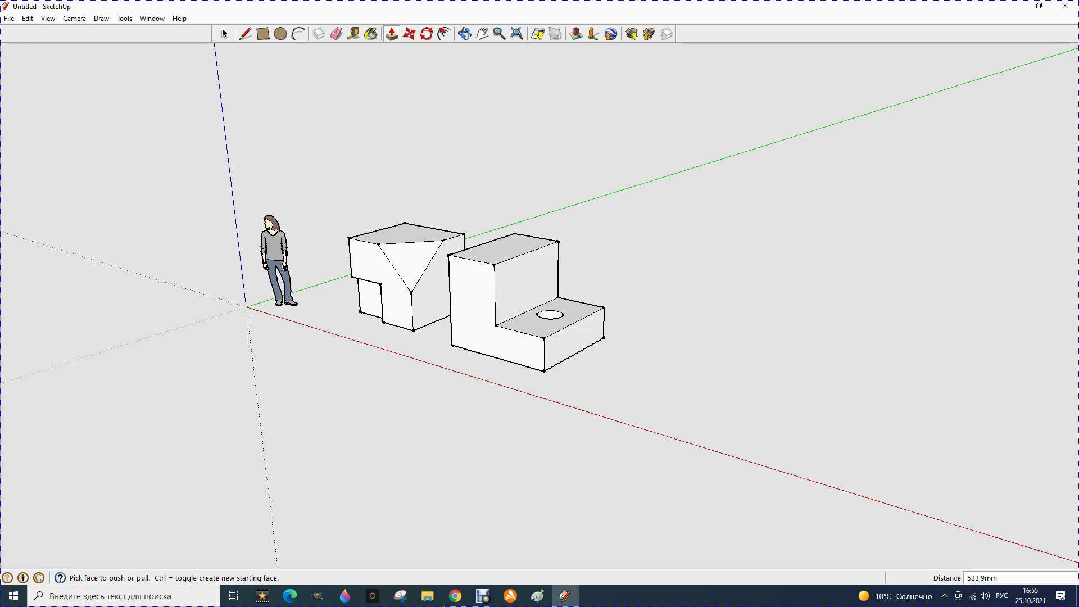
Cut a second round hole into the block's tall upright front face.
click(280, 33)
click(516, 284)
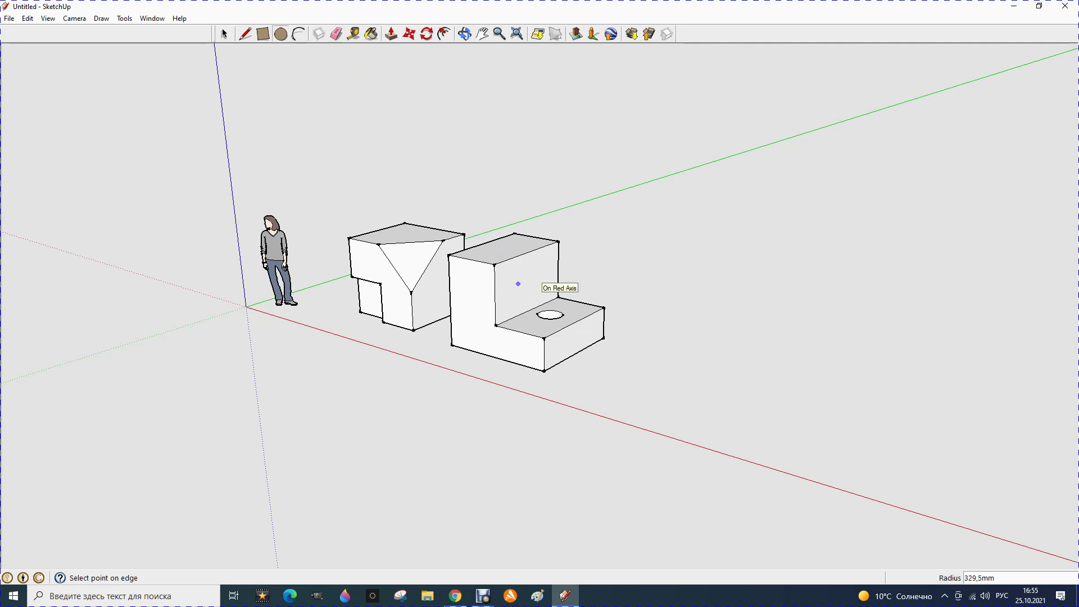
click(506, 284)
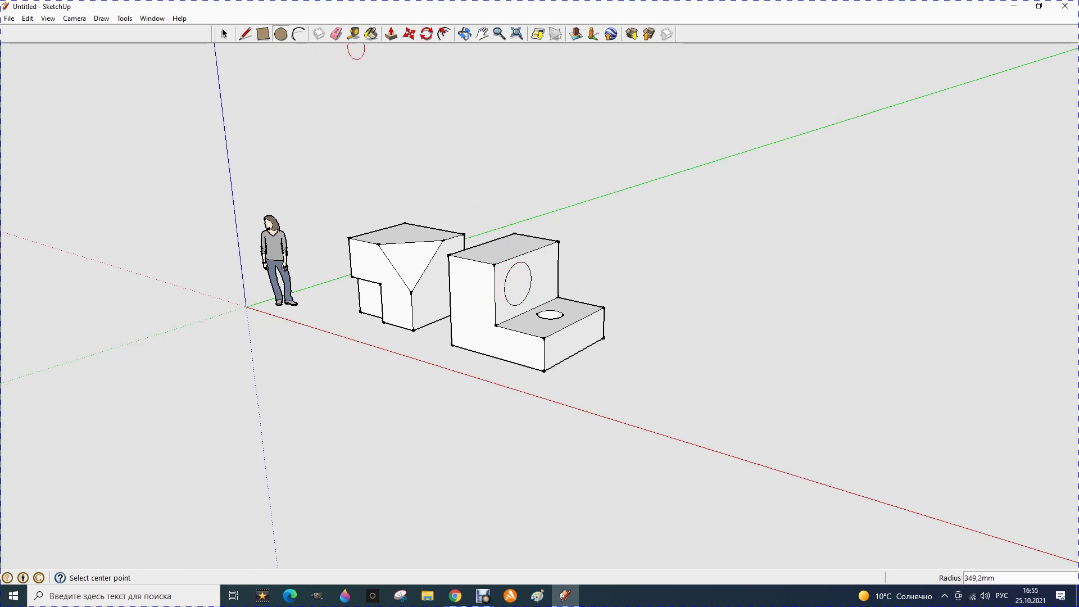
click(391, 34)
click(517, 284)
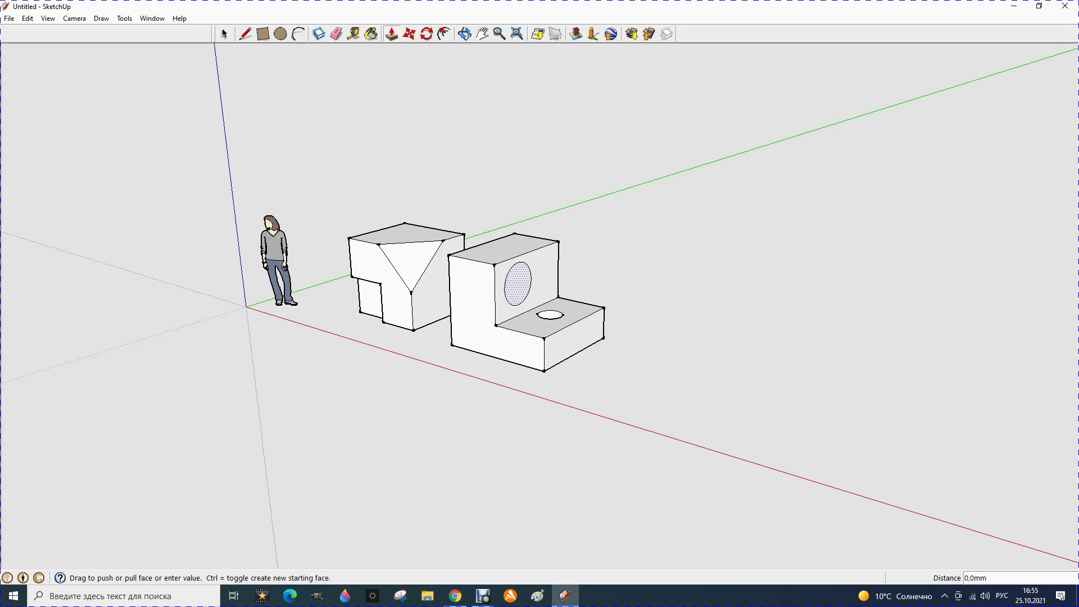
key(Return)
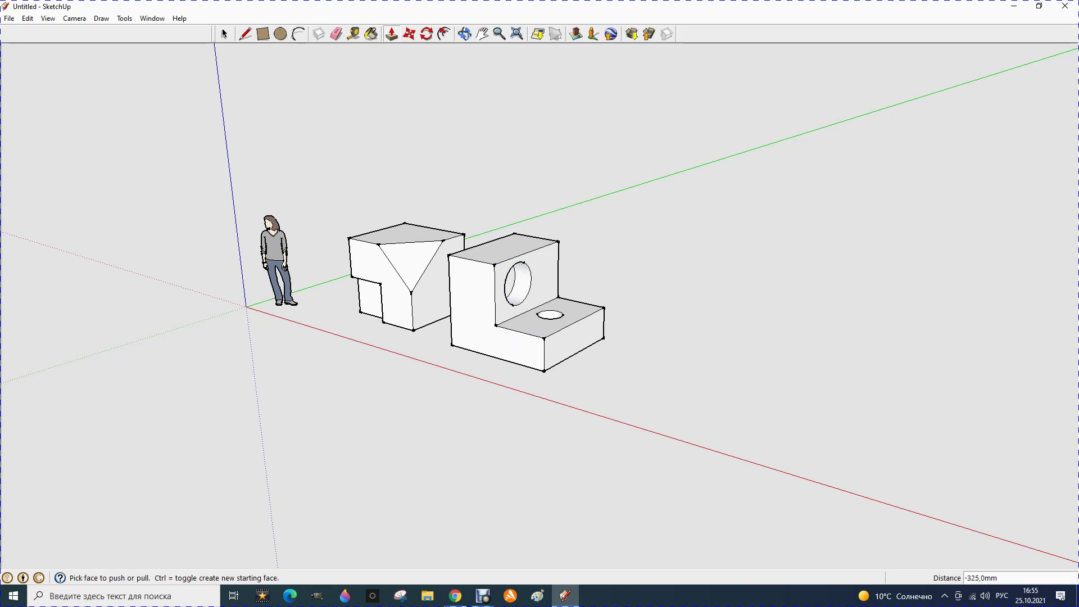
scroll(346, 294, down, 2)
scroll(347, 293, down, 1)
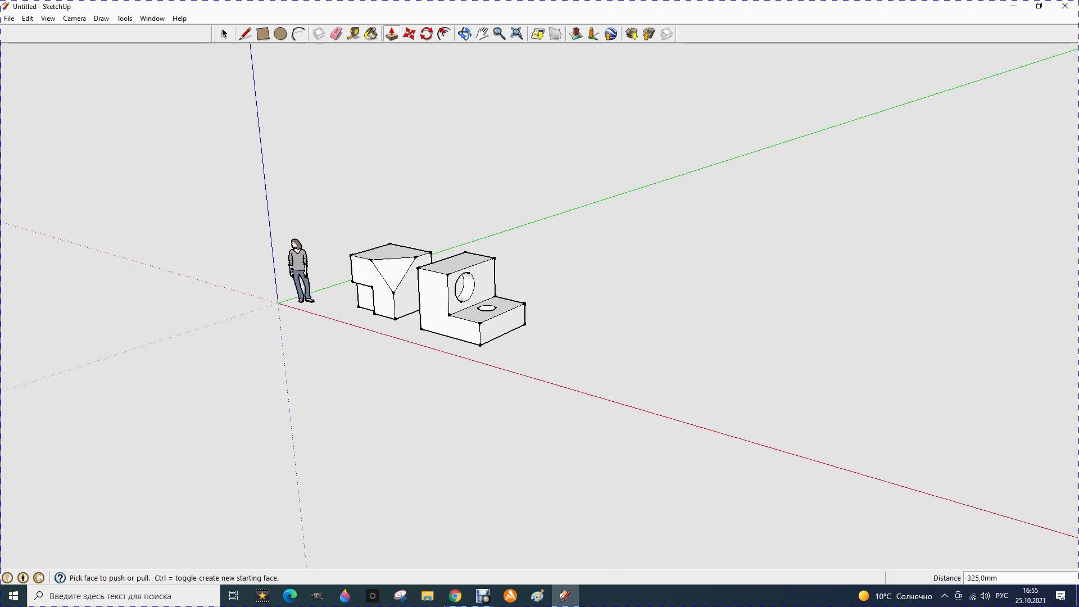
key(r)
Draw a square right of the L-block and raise it into a cube.
click(559, 329)
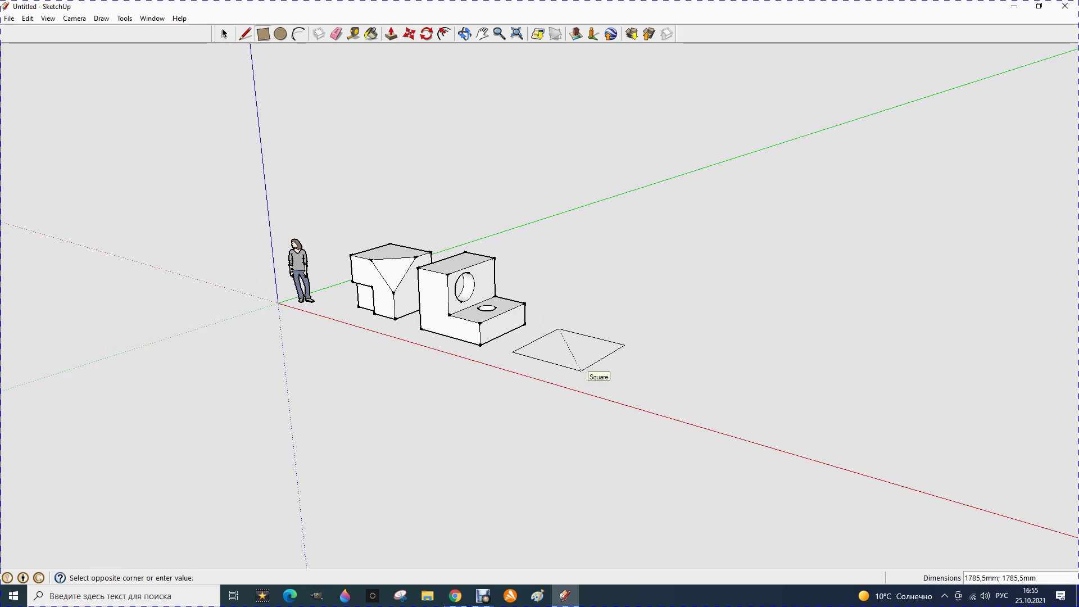
click(581, 371)
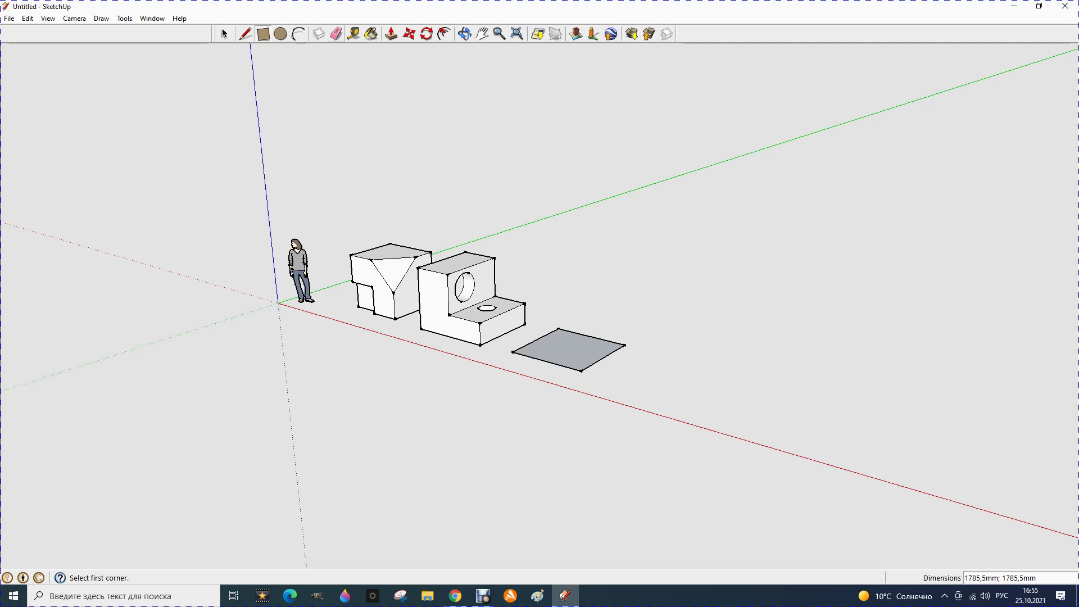
click(391, 33)
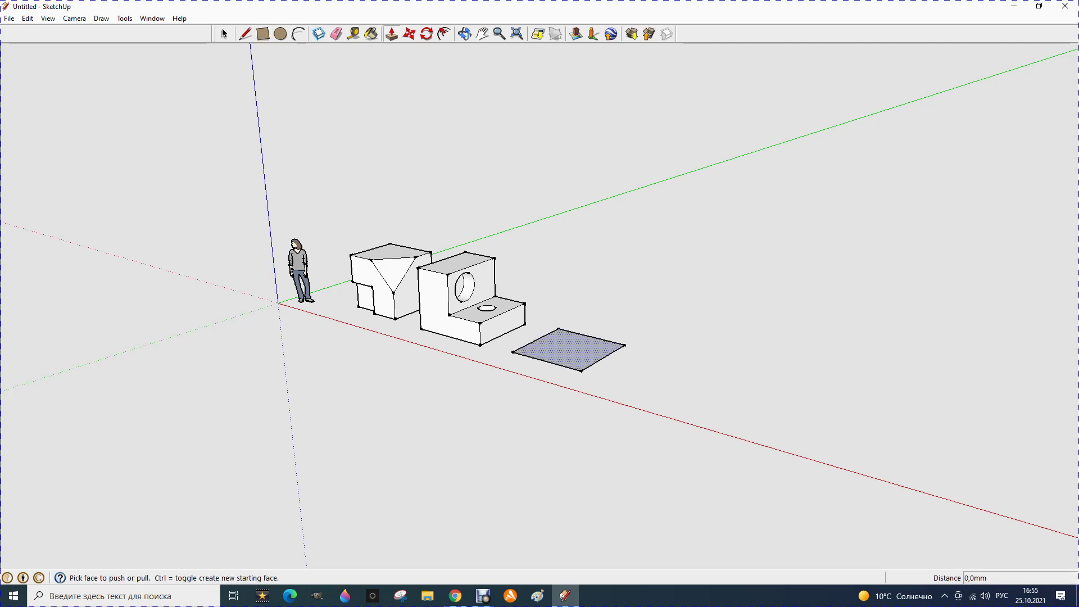
click(569, 350)
click(569, 279)
Draw two connected arcs across the cube's face from its top corner to its bottom edge.
key(c)
key(a)
key(l)
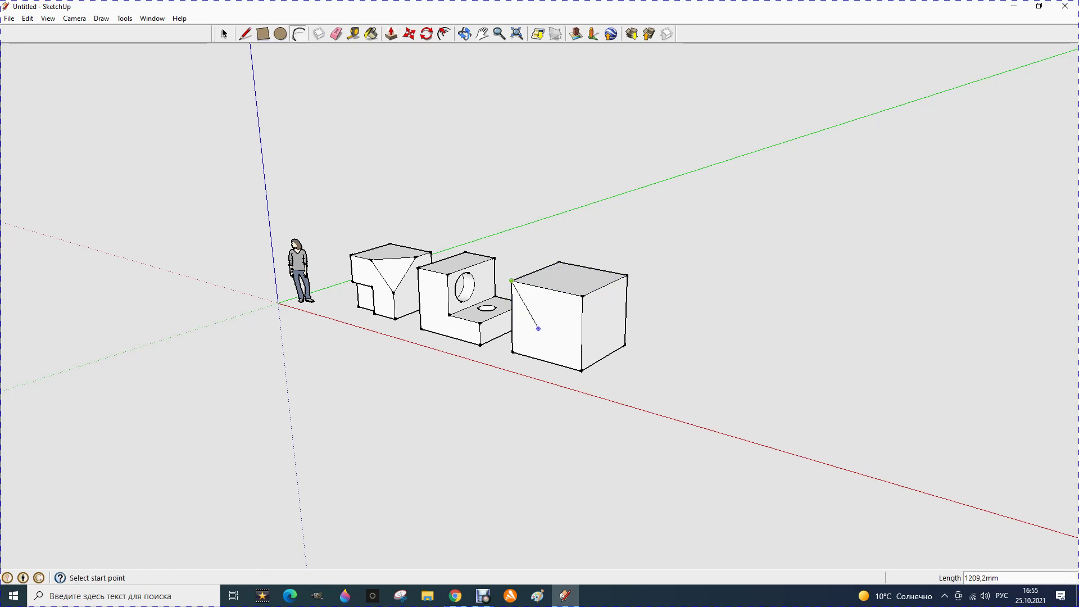
key(Escape)
click(511, 281)
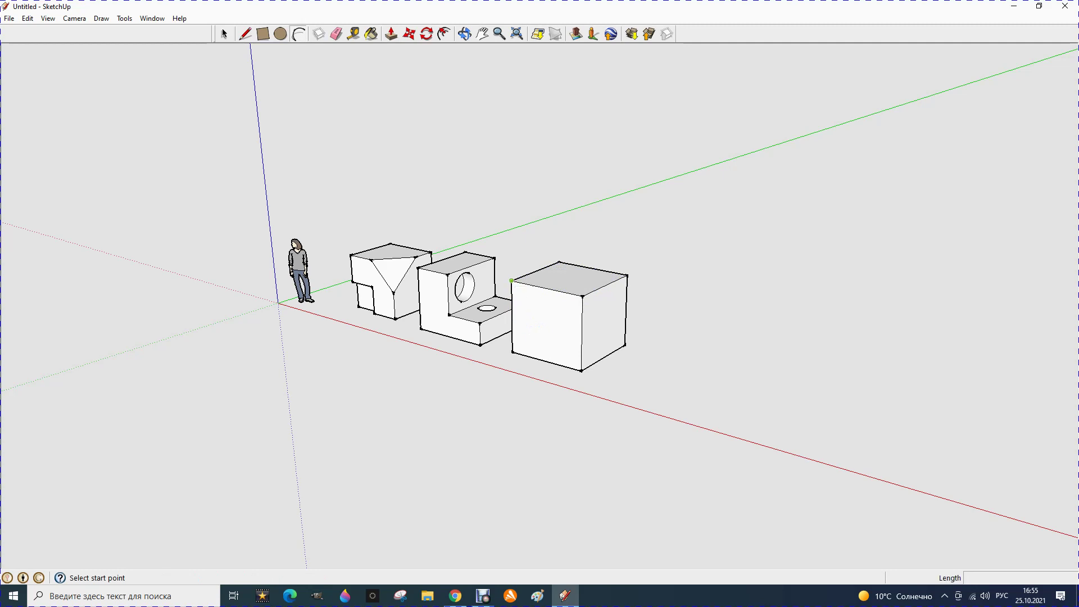
click(552, 319)
click(545, 325)
click(552, 319)
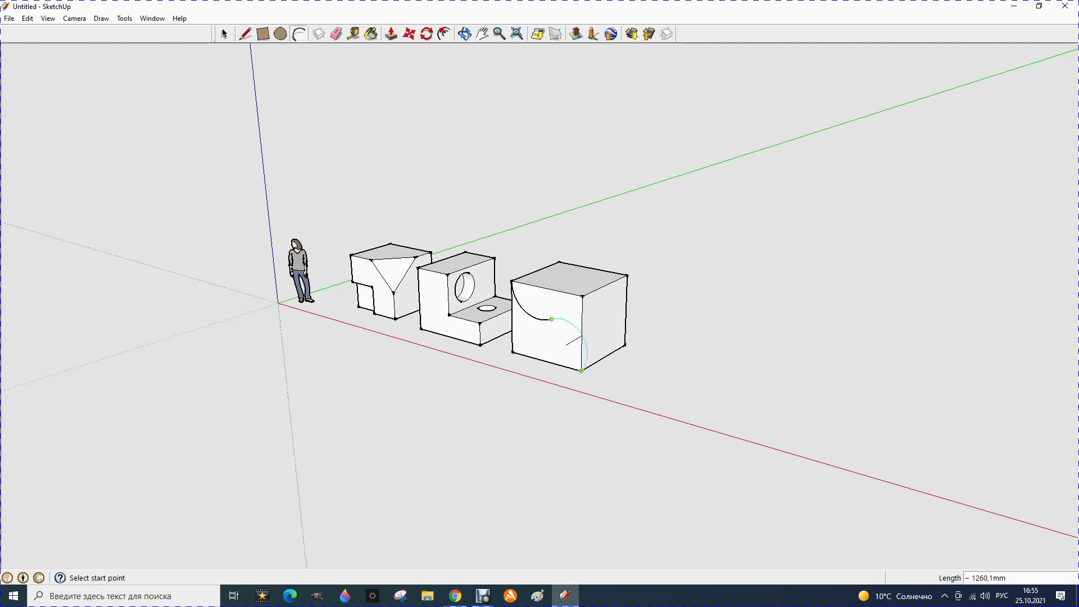
click(574, 355)
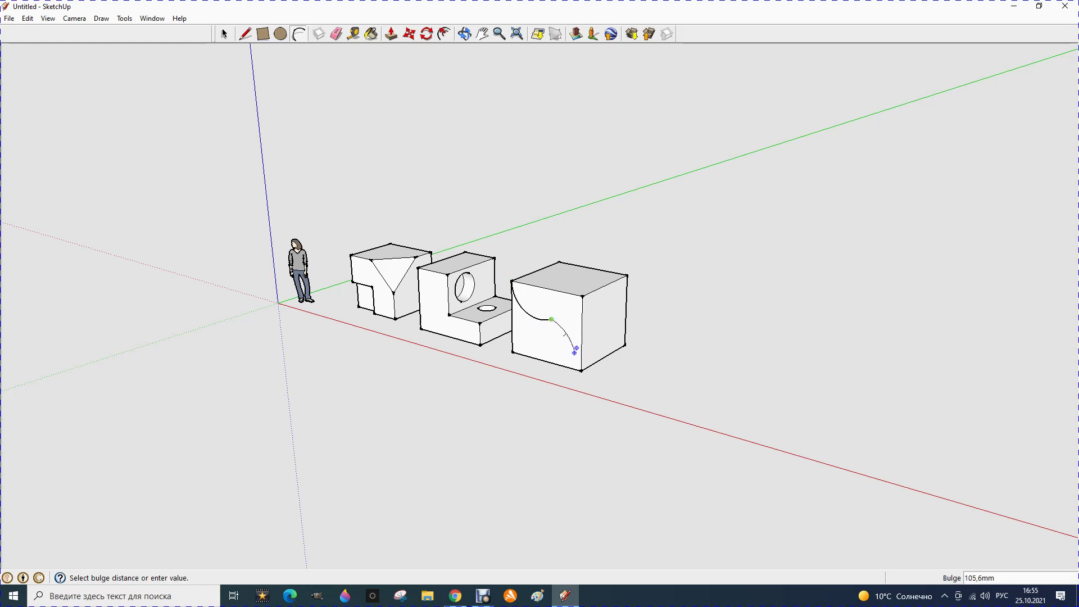
click(576, 350)
Push the curved region back through the cube to carve the concave cutout.
click(245, 34)
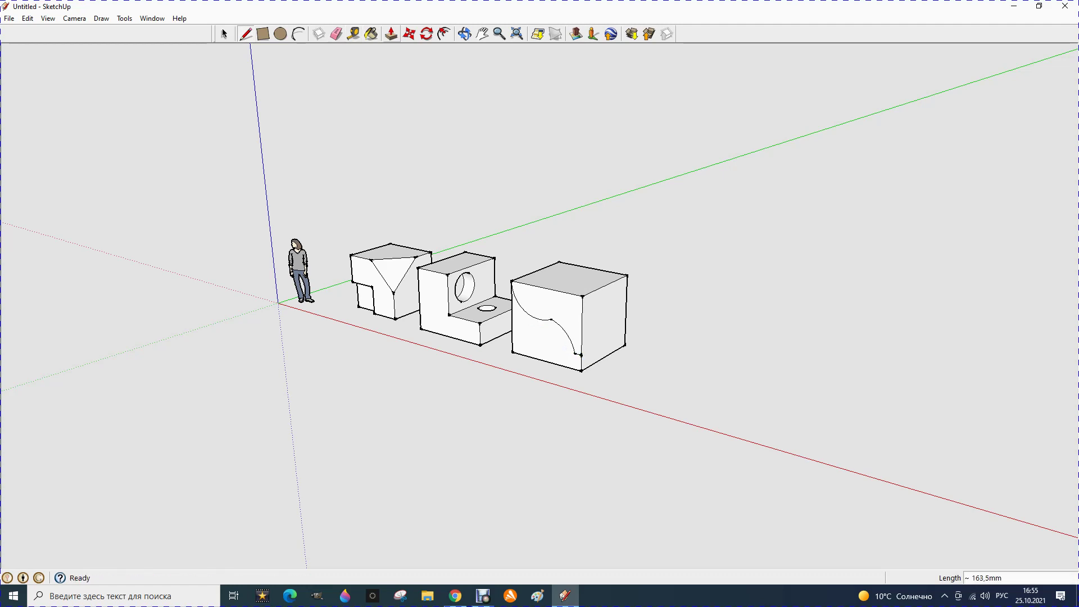
click(392, 34)
click(539, 331)
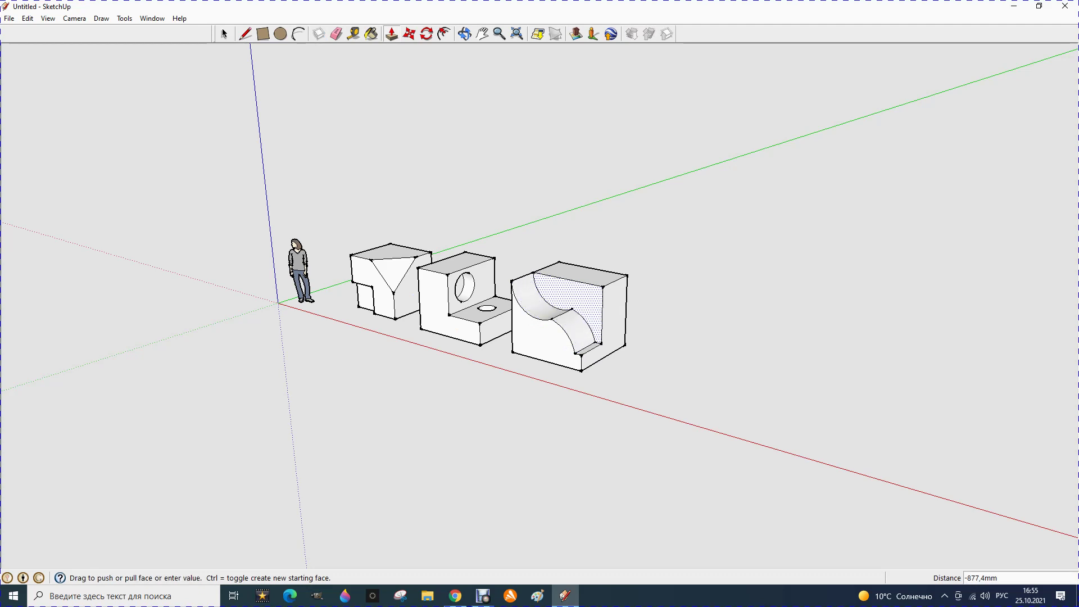
key(Return)
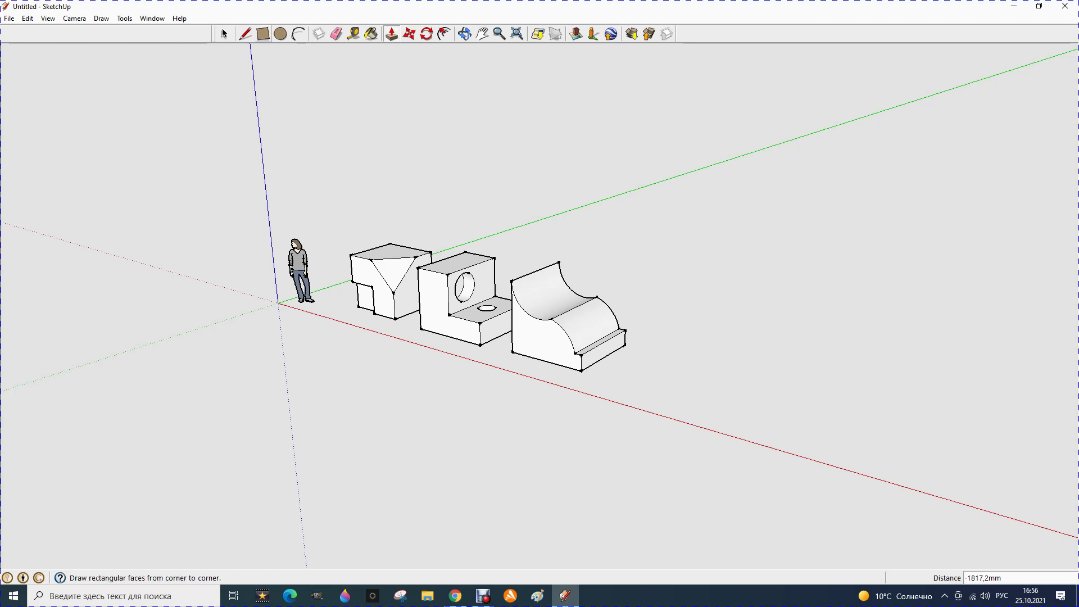
Draw a rectangle on the ground right of the curved block.
click(262, 34)
click(659, 351)
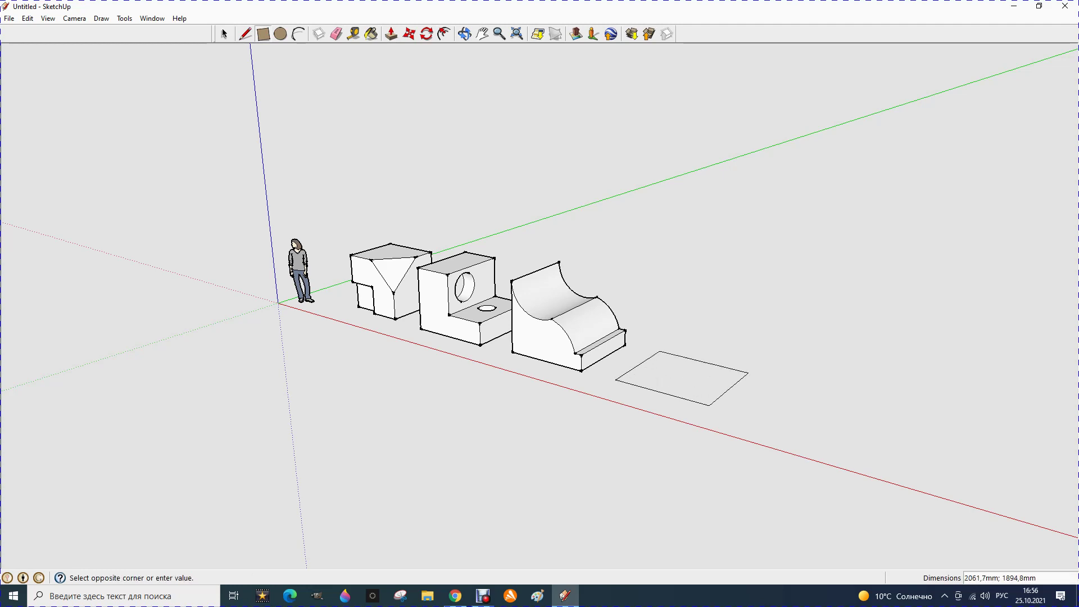
click(709, 405)
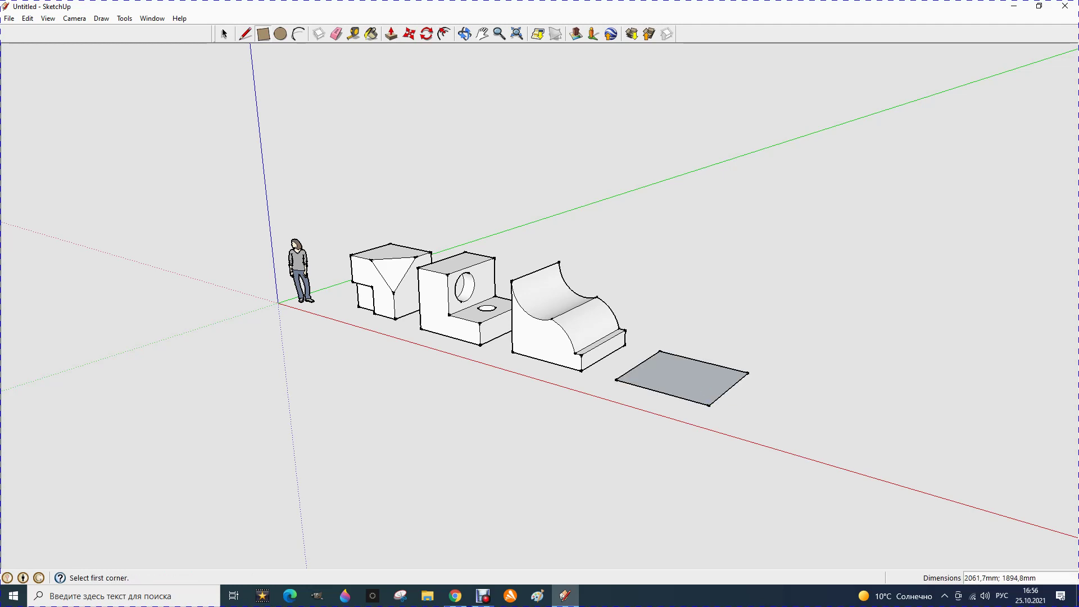
Raise the rectangle about 1826,2 mm, then pull its front out and push its right side in.
click(391, 34)
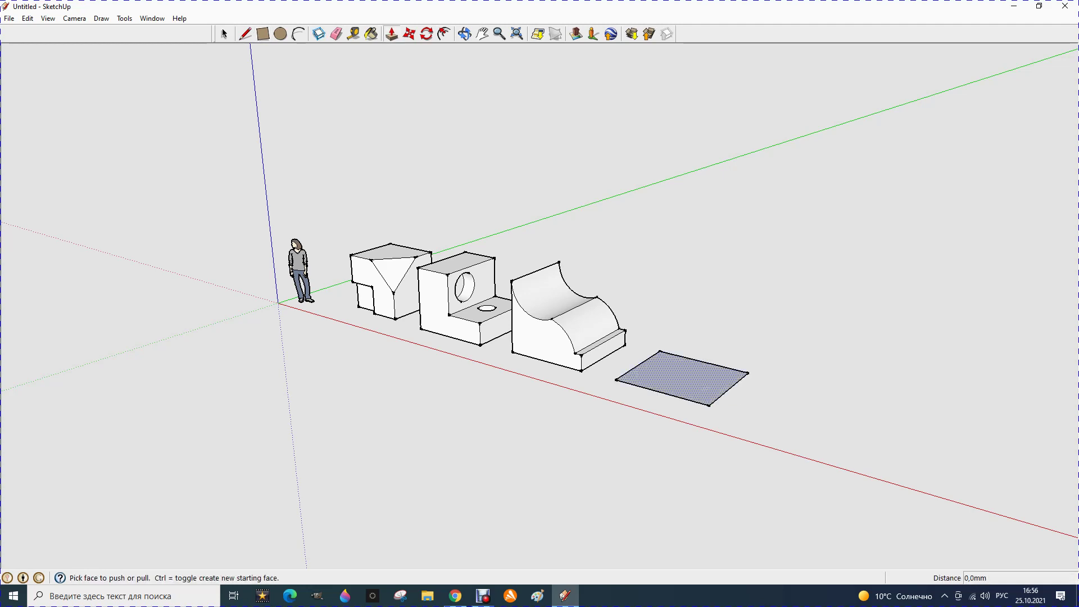
drag(682, 378, 686, 294)
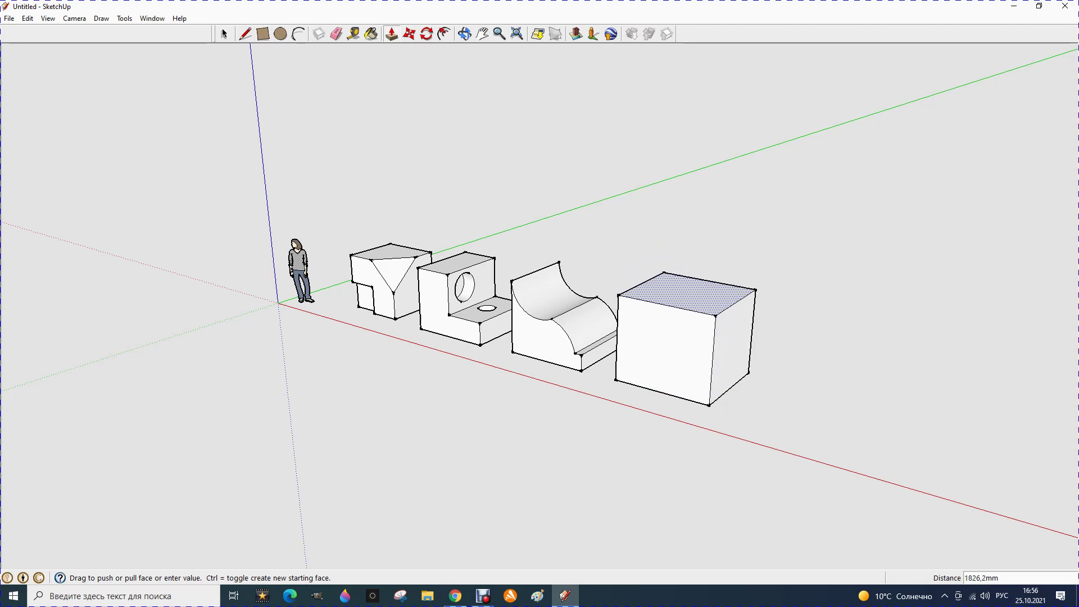
click(686, 293)
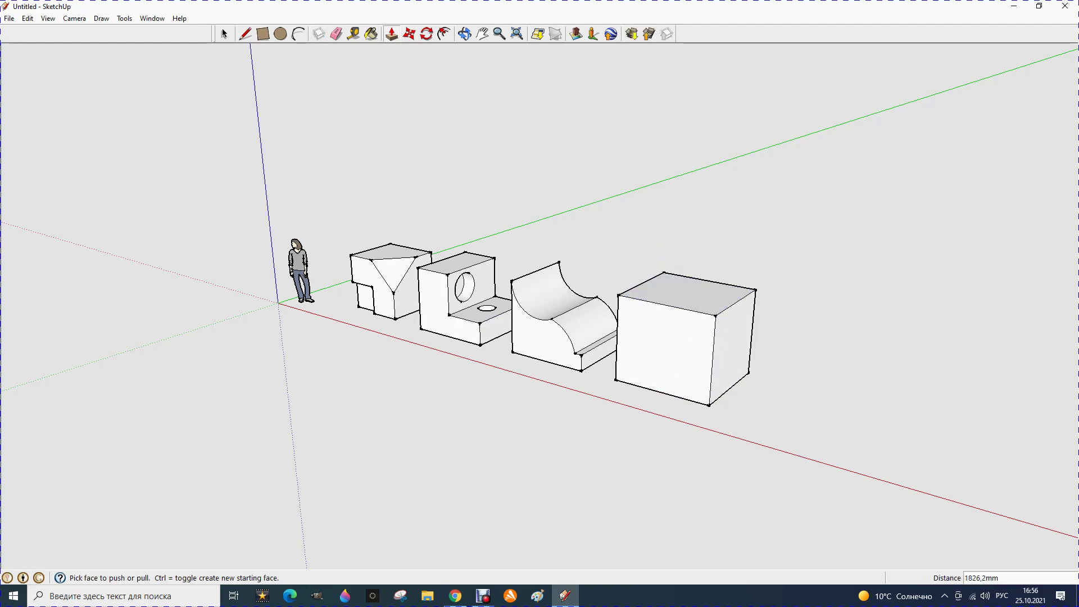
drag(664, 338, 642, 351)
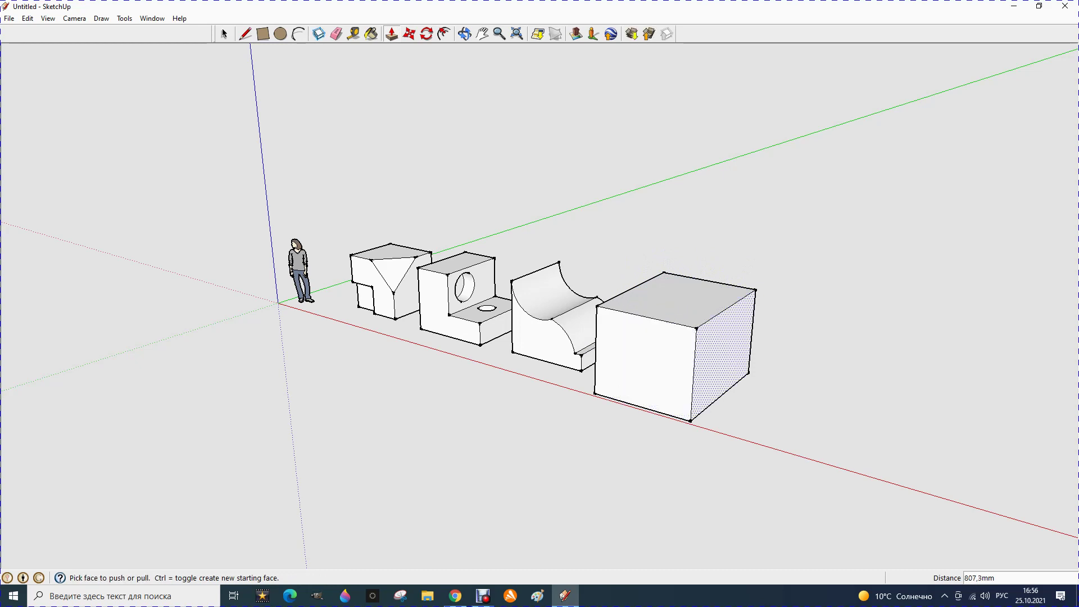
drag(725, 348, 675, 337)
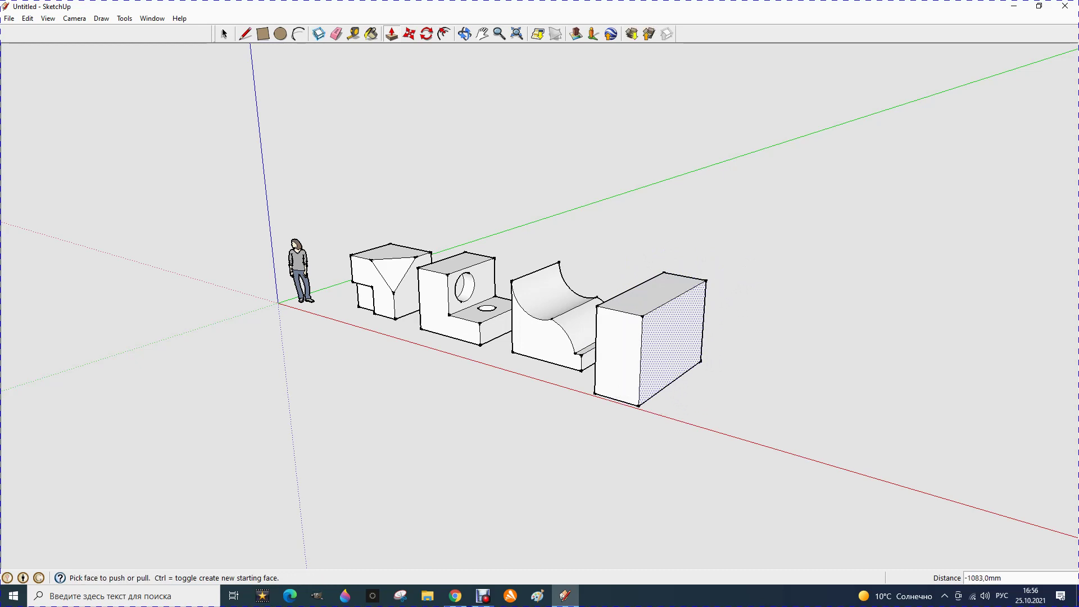